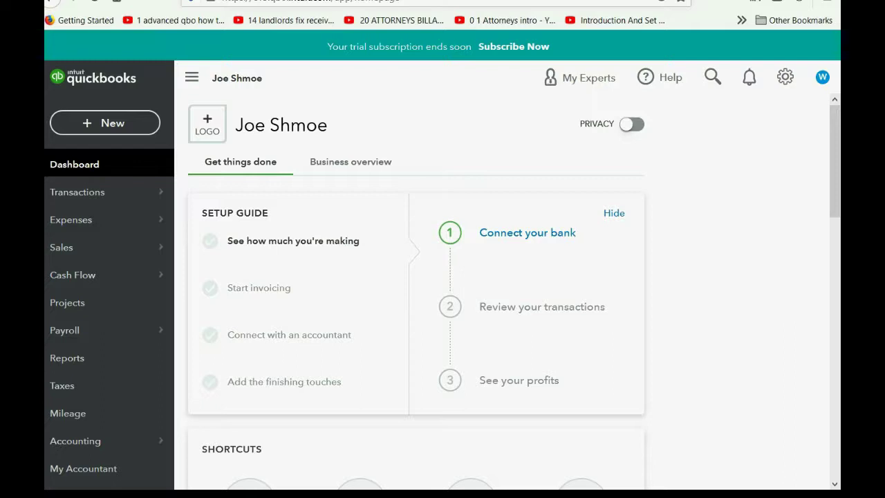
Step: Go to Account and settings from the gear menu to view the company's Advanced settings
{"action": "left_click", "coordinate": [785, 77]}
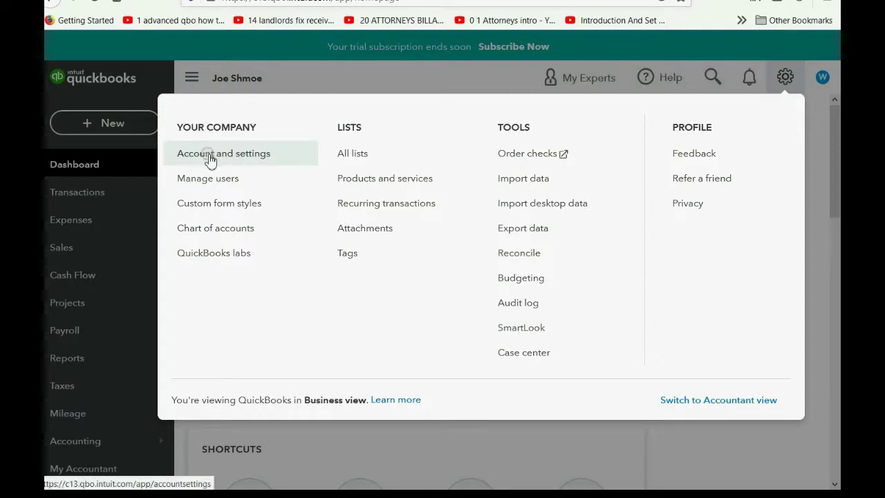
{"action": "left_click", "coordinate": [210, 157]}
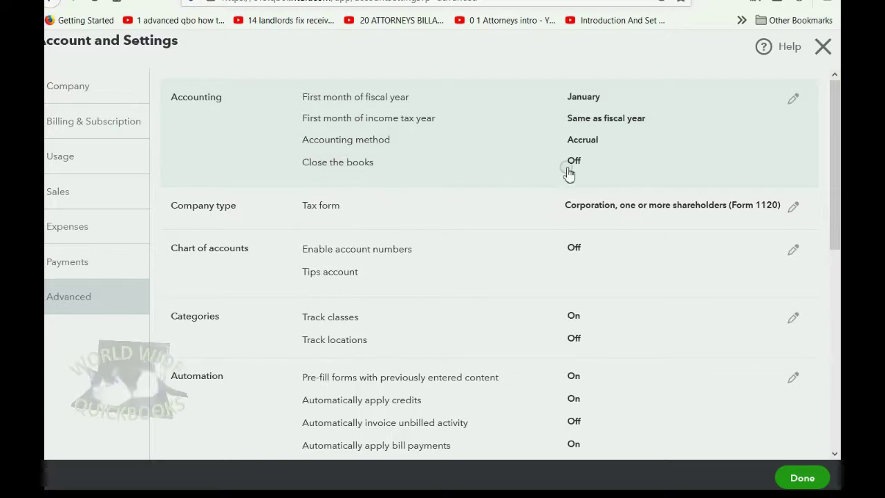
Step: Turn on Close the books, allowing changes after viewing a warning
{"action": "left_click", "coordinate": [793, 101]}
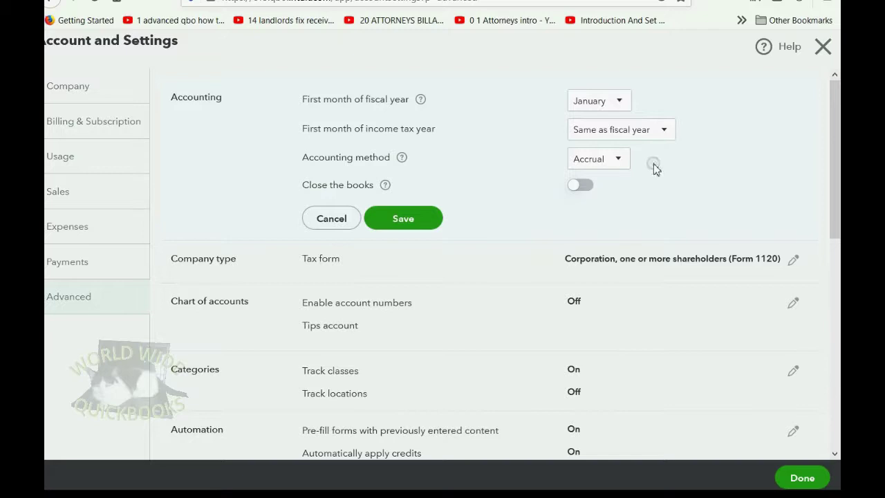
{"action": "left_click", "coordinate": [579, 187]}
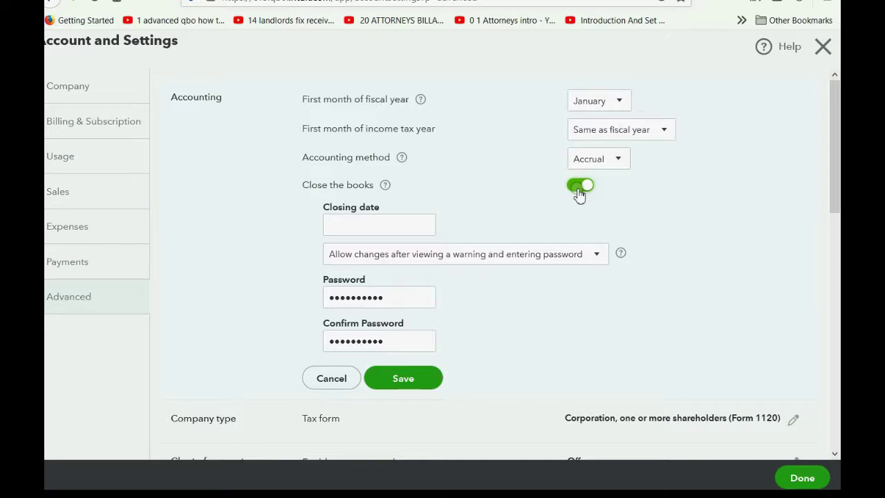
{"action": "left_click", "coordinate": [578, 255]}
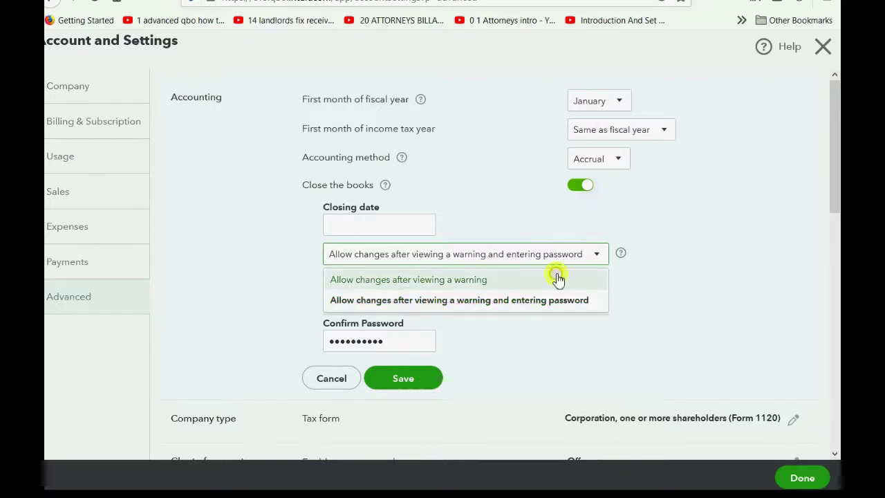
{"action": "left_click", "coordinate": [557, 279]}
Step: Set the closing date to 02/28/2021 and save the accounting settings
{"action": "left_click", "coordinate": [421, 226]}
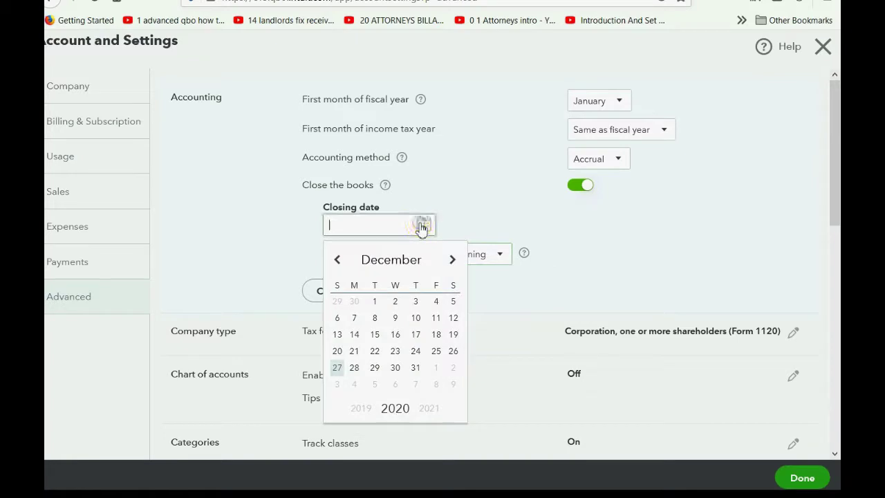
{"action": "left_click", "coordinate": [452, 259]}
{"action": "left_click", "coordinate": [452, 259]}
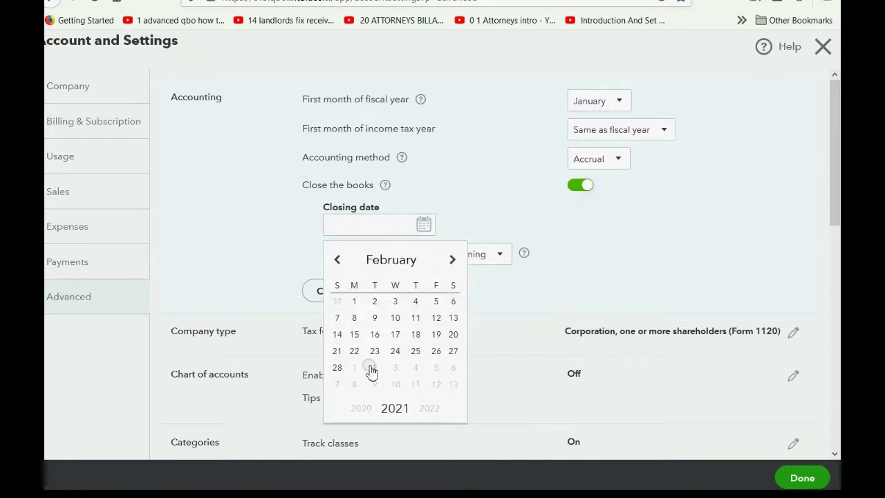
{"action": "left_click", "coordinate": [337, 367]}
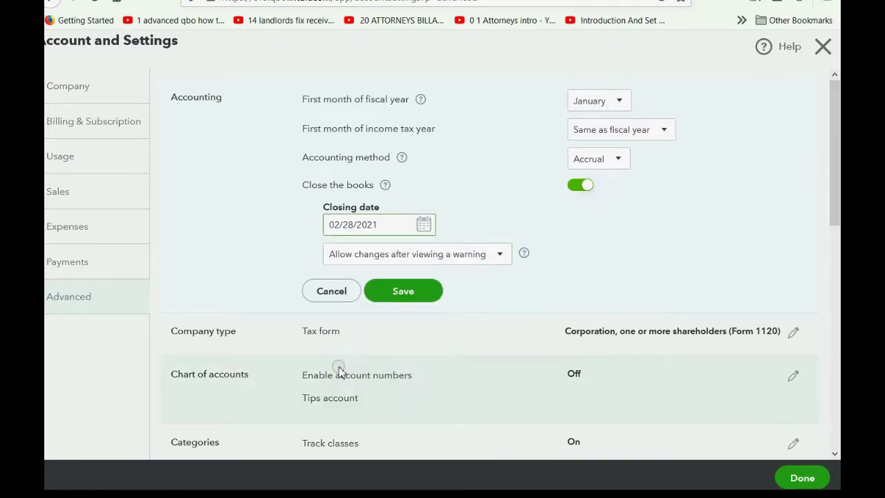
{"action": "left_click", "coordinate": [400, 292]}
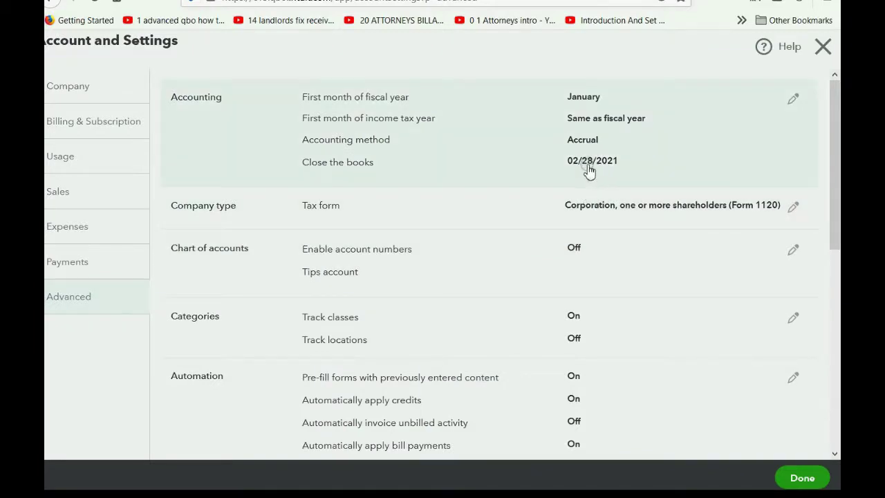
Step: Close Account and Settings with Done, back to the company dashboard
{"action": "left_click", "coordinate": [802, 478]}
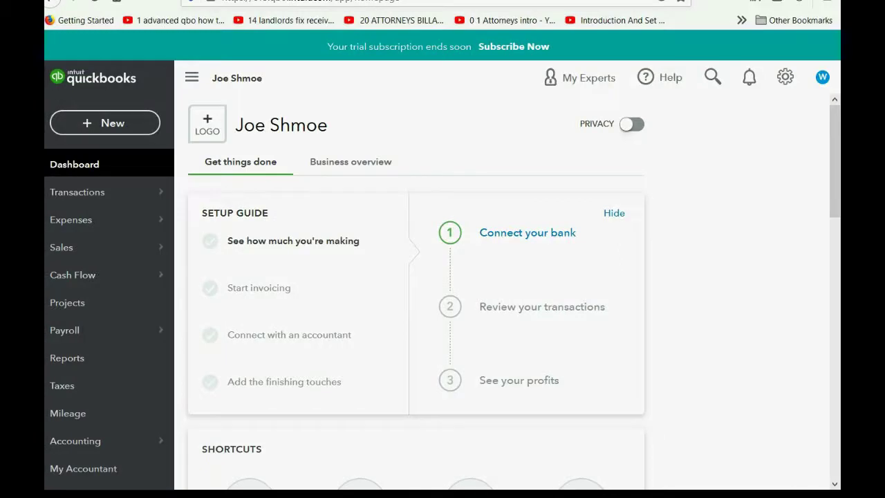
Step: Go to Reports and bring up the Trial Balance custom report
{"action": "left_click", "coordinate": [83, 361]}
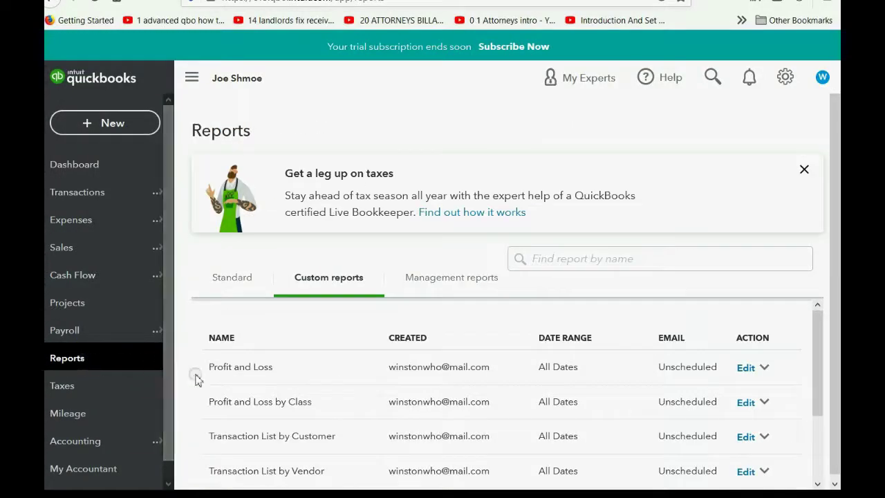
{"action": "scroll", "coordinate": [221, 415], "scroll_direction": "down", "scroll_amount": 3}
{"action": "left_click", "coordinate": [244, 413]}
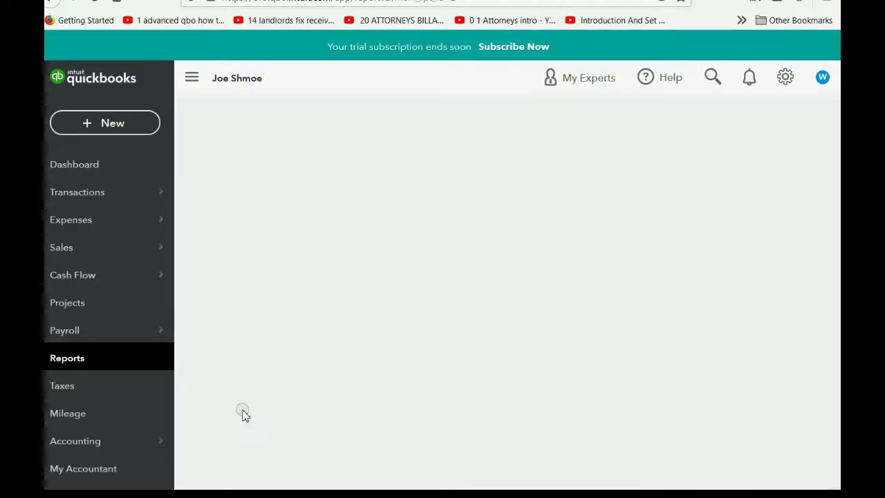
{"action": "scroll", "coordinate": [305, 413], "scroll_direction": "down", "scroll_amount": 1}
{"action": "scroll", "coordinate": [428, 320], "scroll_direction": "down", "scroll_amount": 1}
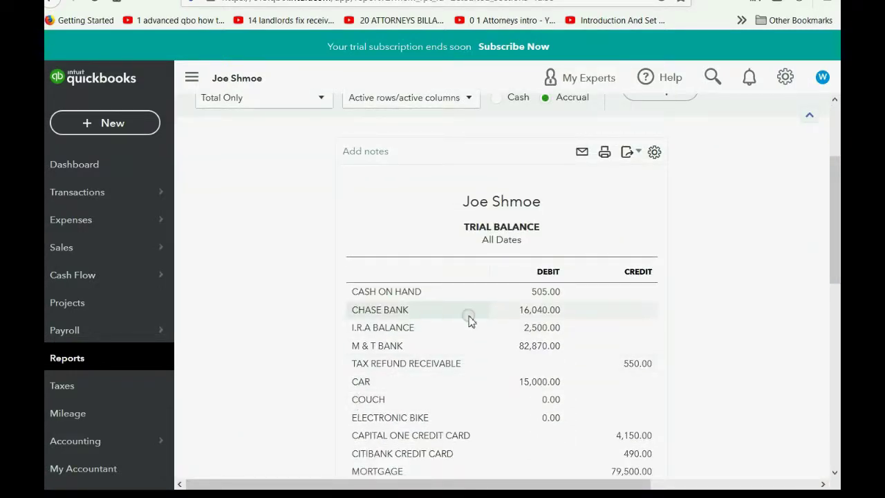
Step: Drill into the CHASE BANK transactions and select the 02/06/2021 deposit
{"action": "left_click", "coordinate": [533, 310]}
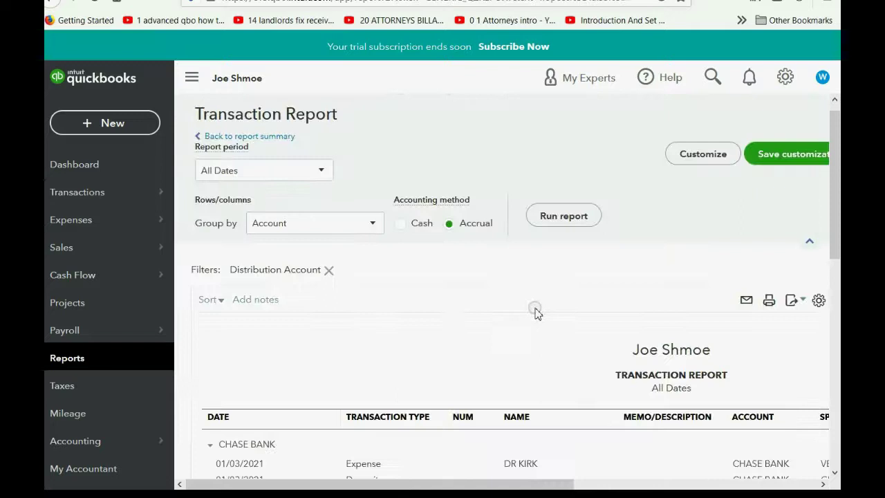
{"action": "scroll", "coordinate": [546, 297], "scroll_direction": "down", "scroll_amount": 2}
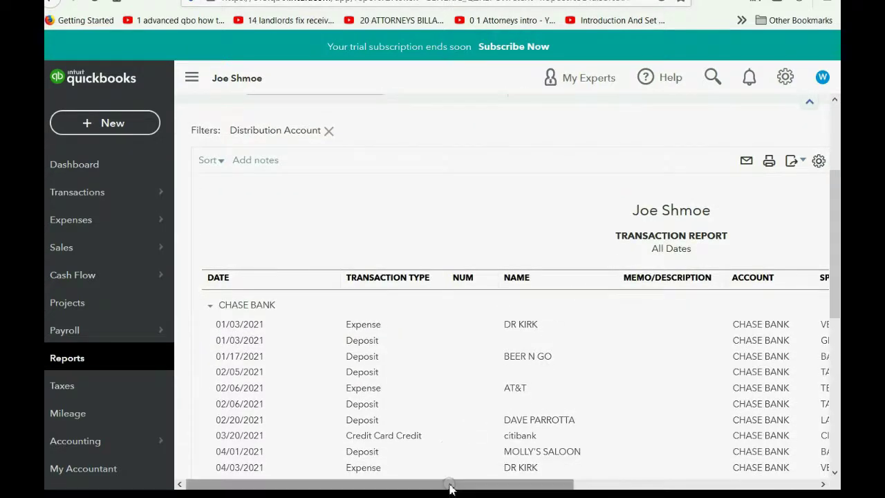
{"action": "left_click_drag", "start_coordinate": [450, 488], "coordinate": [454, 488]}
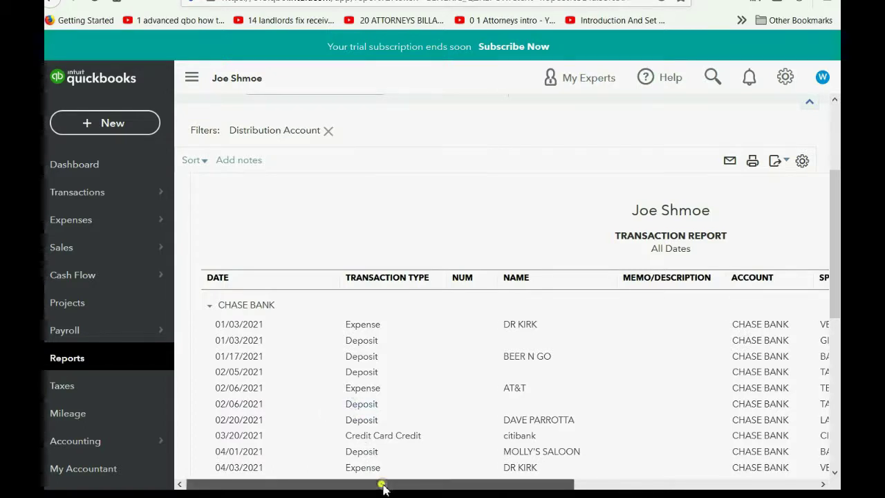
{"action": "mouse_move", "coordinate": [385, 484]}
{"action": "left_mouse_down"}
{"action": "mouse_move", "coordinate": [552, 491]}
{"action": "mouse_move", "coordinate": [372, 489]}
{"action": "left_mouse_up"}
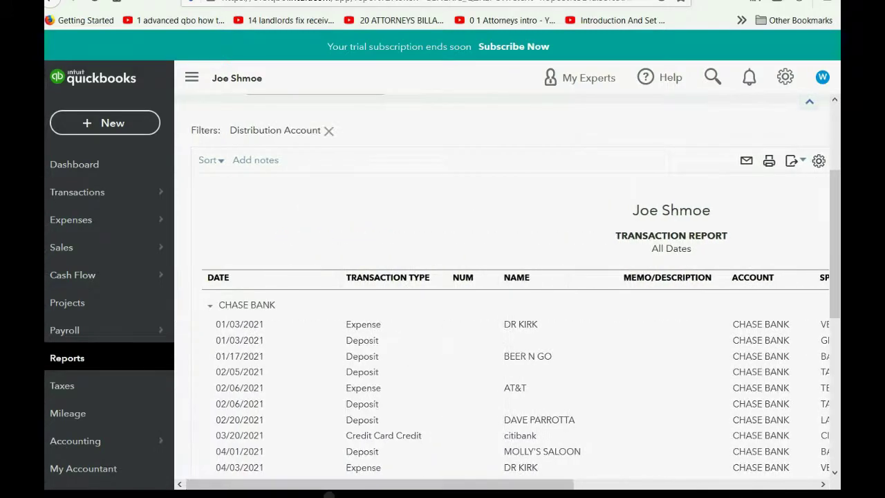
{"action": "left_click", "coordinate": [355, 405]}
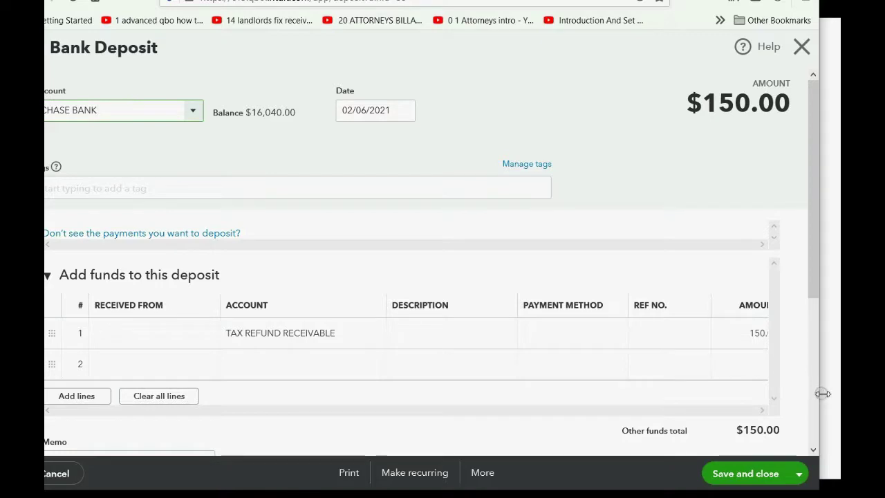
Step: Change the 02/06/2021 deposit's line amount from 150.00 to 250.00 and save and close it
{"action": "left_click_drag", "start_coordinate": [822, 393], "coordinate": [841, 394]}
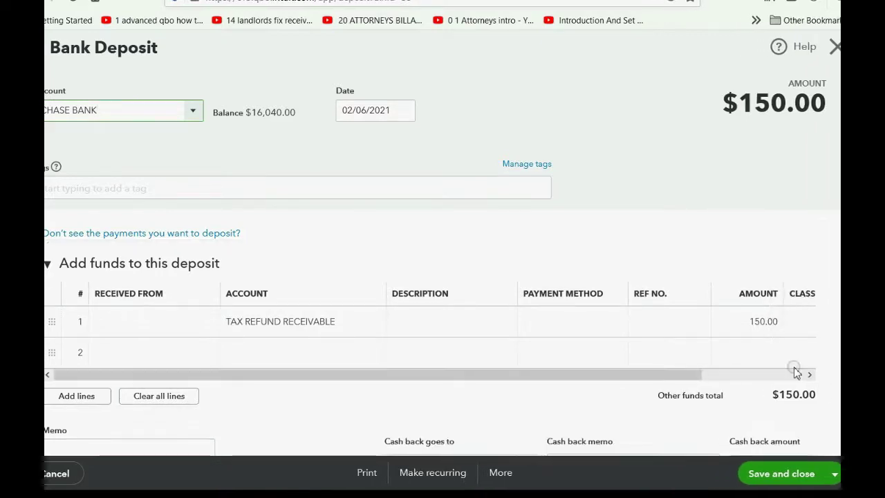
{"action": "left_click", "coordinate": [761, 325]}
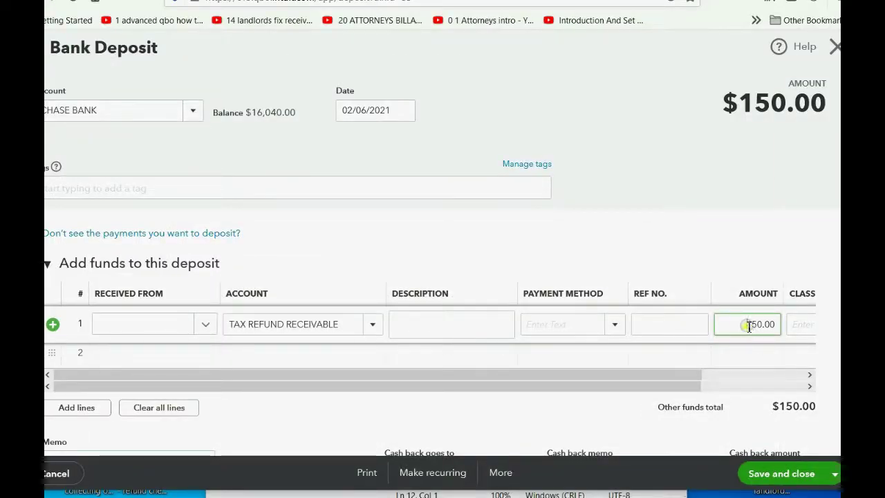
{"action": "left_click_drag", "start_coordinate": [746, 325], "coordinate": [752, 325]}
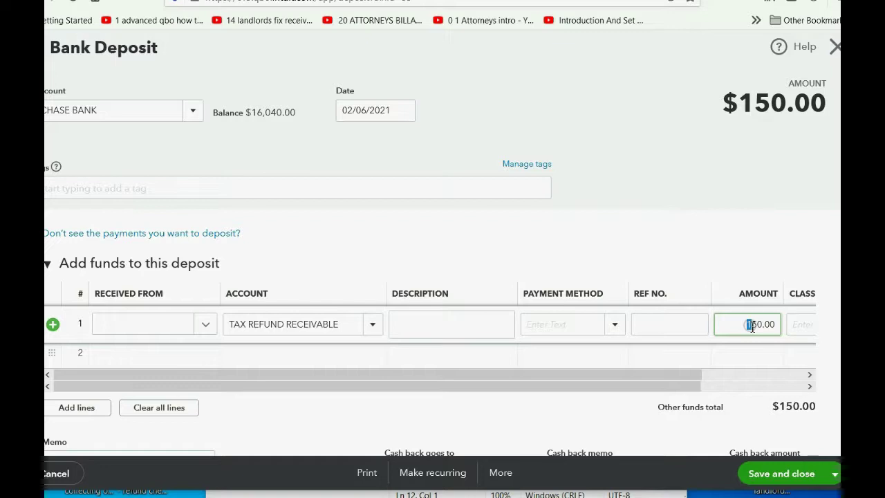
{"action": "type", "text": "2"}
{"action": "key", "text": "Tab"}
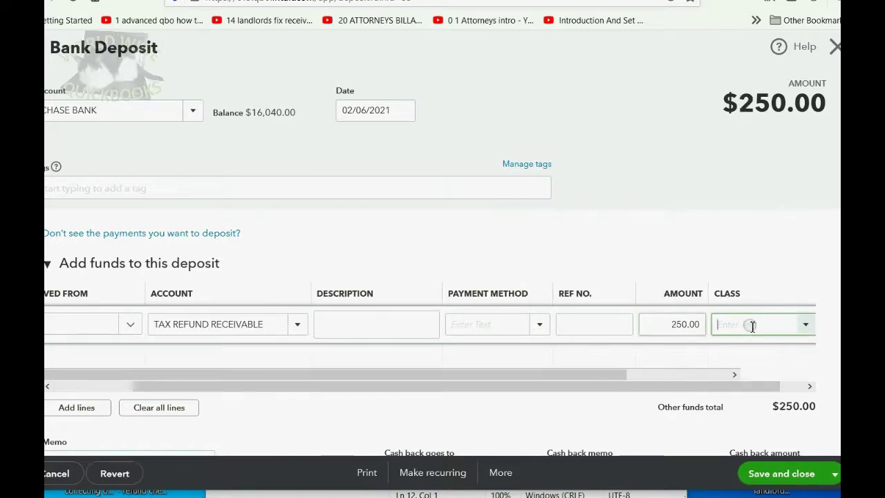
{"action": "left_click", "coordinate": [782, 474]}
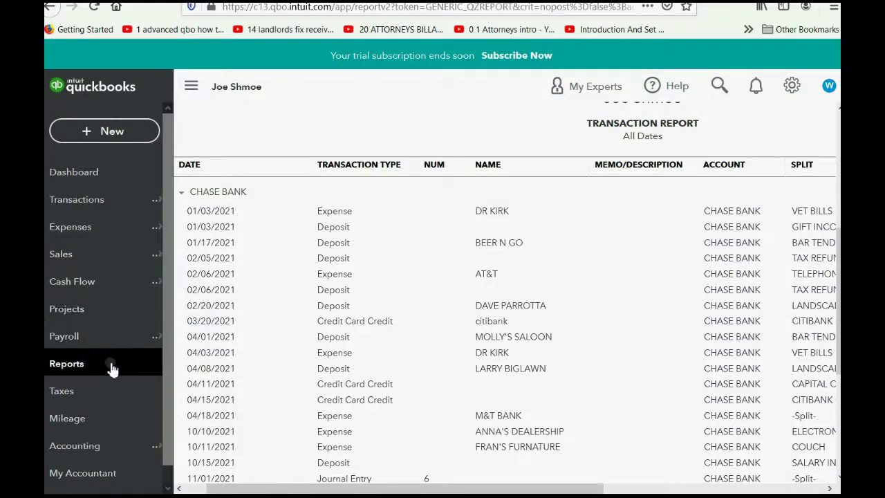
{"action": "left_click", "coordinate": [107, 368]}
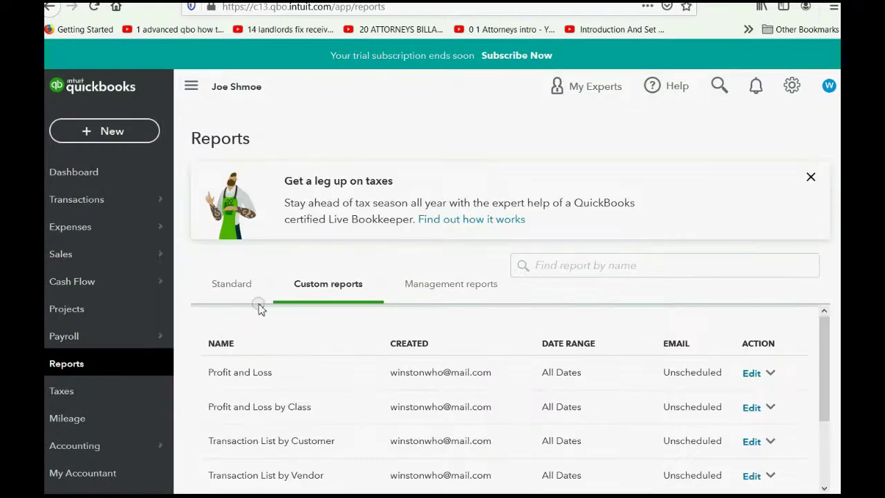
{"action": "left_click", "coordinate": [229, 295]}
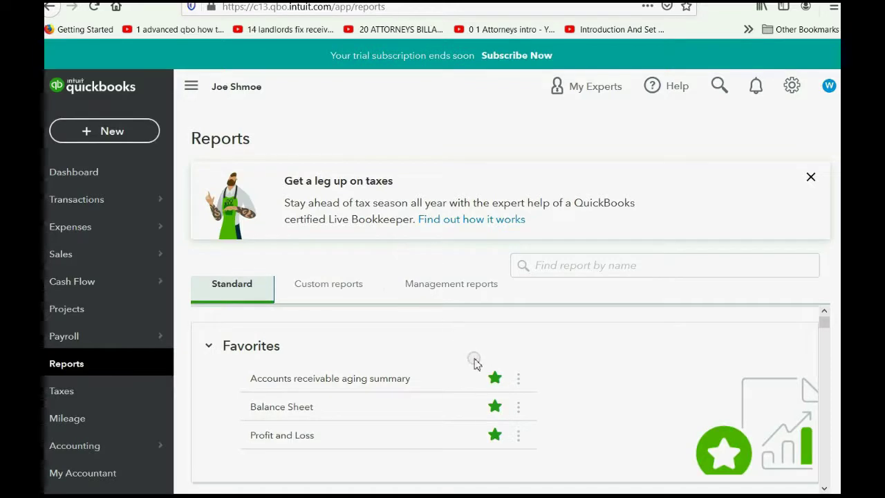
{"action": "scroll", "coordinate": [477, 360], "scroll_direction": "down", "scroll_amount": 3}
{"action": "scroll", "coordinate": [486, 359], "scroll_direction": "down", "scroll_amount": 3}
{"action": "scroll", "coordinate": [486, 360], "scroll_direction": "down", "scroll_amount": 5}
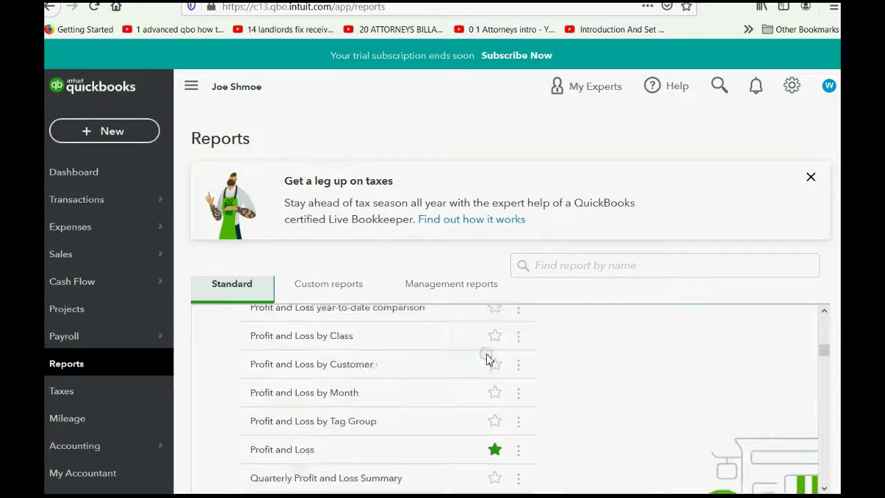
{"action": "scroll", "coordinate": [486, 359], "scroll_direction": "down", "scroll_amount": 3}
{"action": "scroll", "coordinate": [488, 358], "scroll_direction": "down", "scroll_amount": 2}
{"action": "scroll", "coordinate": [487, 358], "scroll_direction": "down", "scroll_amount": 3}
{"action": "scroll", "coordinate": [487, 358], "scroll_direction": "down", "scroll_amount": 3}
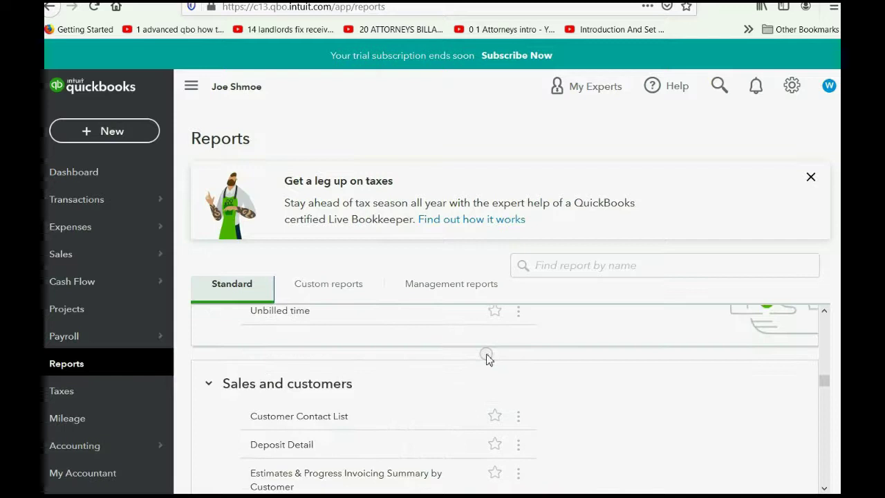
{"action": "scroll", "coordinate": [487, 358], "scroll_direction": "down", "scroll_amount": 3}
{"action": "scroll", "coordinate": [489, 359], "scroll_direction": "down", "scroll_amount": 2}
{"action": "scroll", "coordinate": [488, 360], "scroll_direction": "down", "scroll_amount": 3}
{"action": "scroll", "coordinate": [488, 360], "scroll_direction": "down", "scroll_amount": 3}
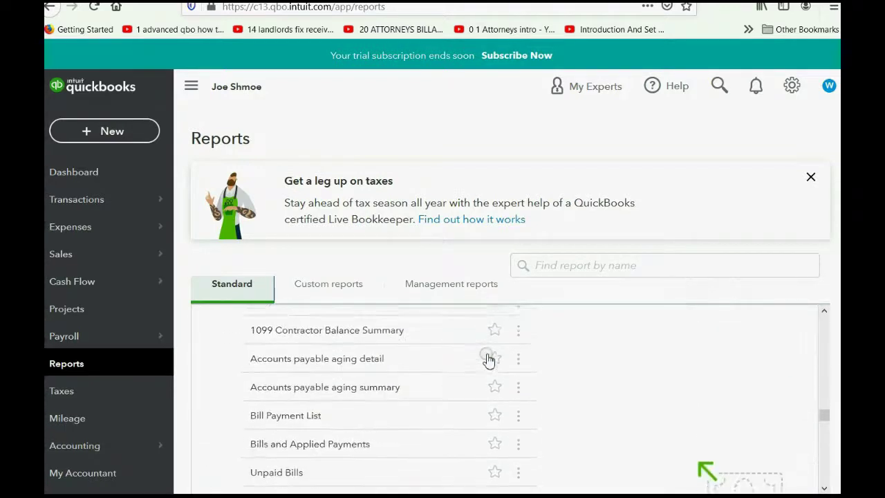
{"action": "scroll", "coordinate": [488, 360], "scroll_direction": "down", "scroll_amount": 3}
{"action": "scroll", "coordinate": [488, 359], "scroll_direction": "down", "scroll_amount": 3}
{"action": "scroll", "coordinate": [488, 358], "scroll_direction": "down", "scroll_amount": 2}
{"action": "scroll", "coordinate": [488, 358], "scroll_direction": "down", "scroll_amount": 3}
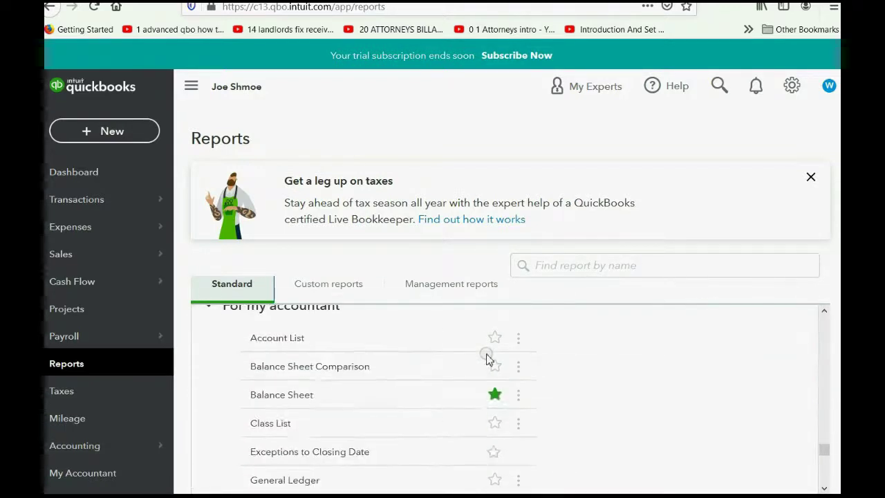
{"action": "scroll", "coordinate": [488, 358], "scroll_direction": "up", "scroll_amount": 1}
{"action": "scroll", "coordinate": [305, 386], "scroll_direction": "down", "scroll_amount": 1}
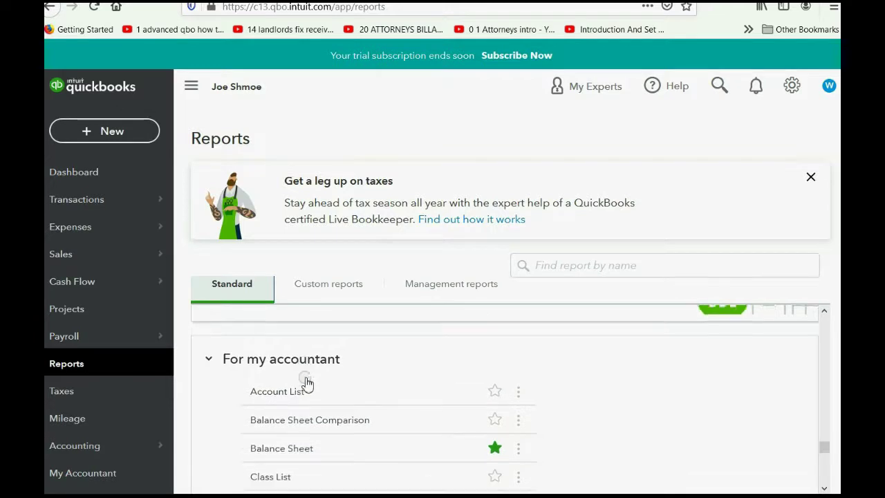
{"action": "scroll", "coordinate": [307, 381], "scroll_direction": "down", "scroll_amount": 2}
{"action": "scroll", "coordinate": [307, 387], "scroll_direction": "down", "scroll_amount": 3}
{"action": "scroll", "coordinate": [306, 387], "scroll_direction": "down", "scroll_amount": 2}
{"action": "scroll", "coordinate": [309, 387], "scroll_direction": "down", "scroll_amount": 2}
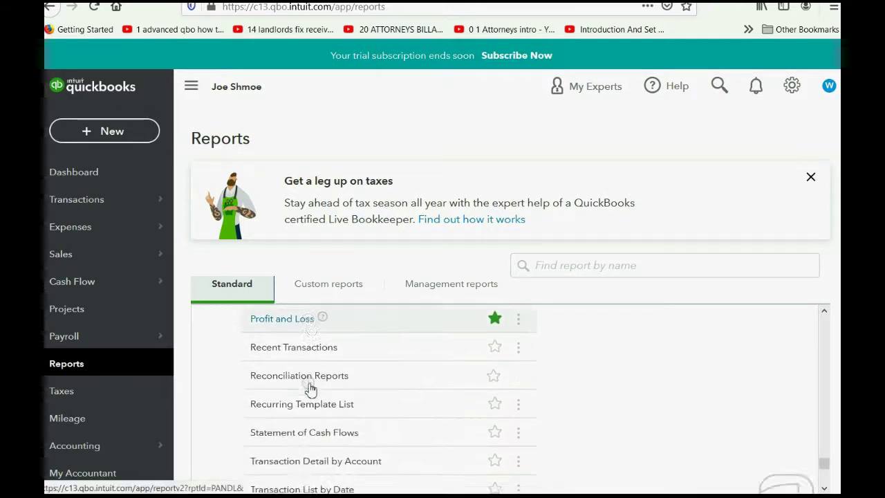
{"action": "scroll", "coordinate": [309, 387], "scroll_direction": "down", "scroll_amount": 2}
{"action": "scroll", "coordinate": [310, 389], "scroll_direction": "down", "scroll_amount": 2}
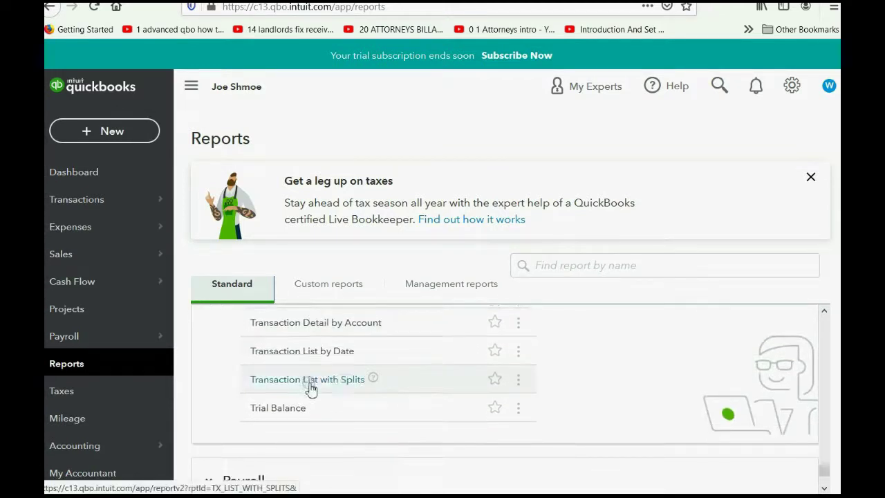
{"action": "scroll", "coordinate": [310, 388], "scroll_direction": "down", "scroll_amount": 2}
{"action": "scroll", "coordinate": [309, 389], "scroll_direction": "up", "scroll_amount": 2}
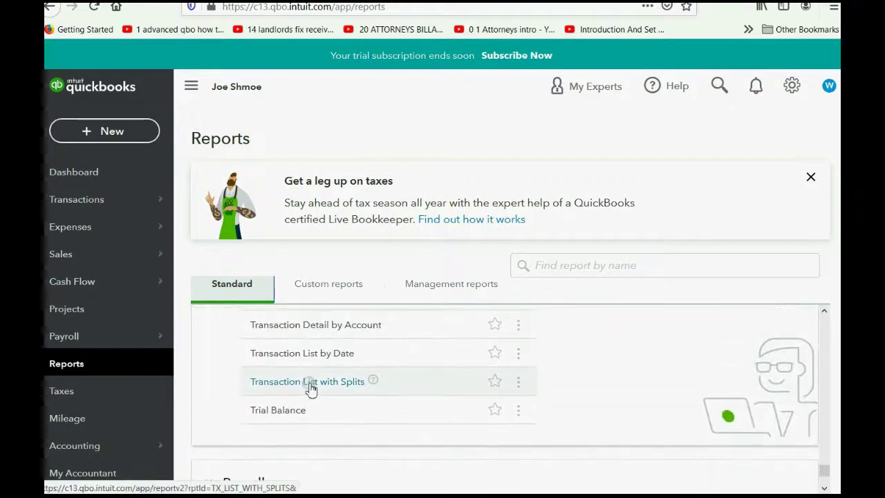
{"action": "scroll", "coordinate": [310, 388], "scroll_direction": "up", "scroll_amount": 3}
{"action": "scroll", "coordinate": [309, 388], "scroll_direction": "up", "scroll_amount": 1}
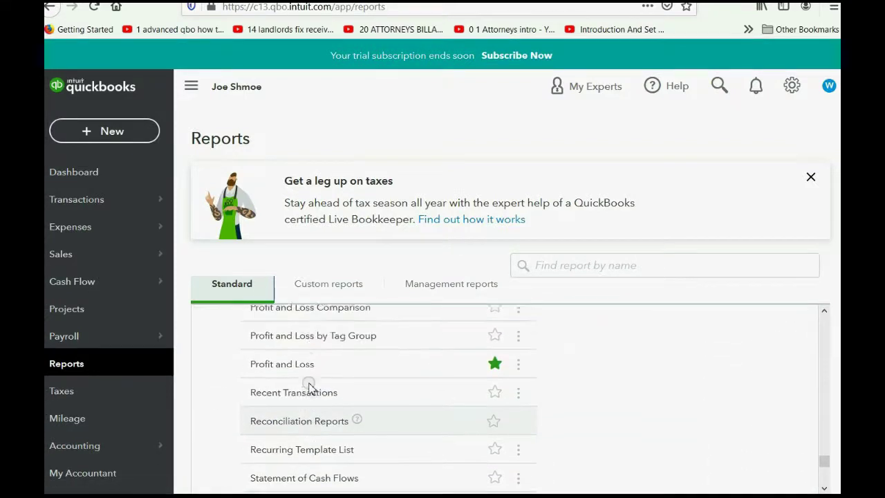
{"action": "scroll", "coordinate": [309, 388], "scroll_direction": "up", "scroll_amount": 1}
{"action": "scroll", "coordinate": [309, 389], "scroll_direction": "up", "scroll_amount": 2}
{"action": "scroll", "coordinate": [309, 388], "scroll_direction": "up", "scroll_amount": 2}
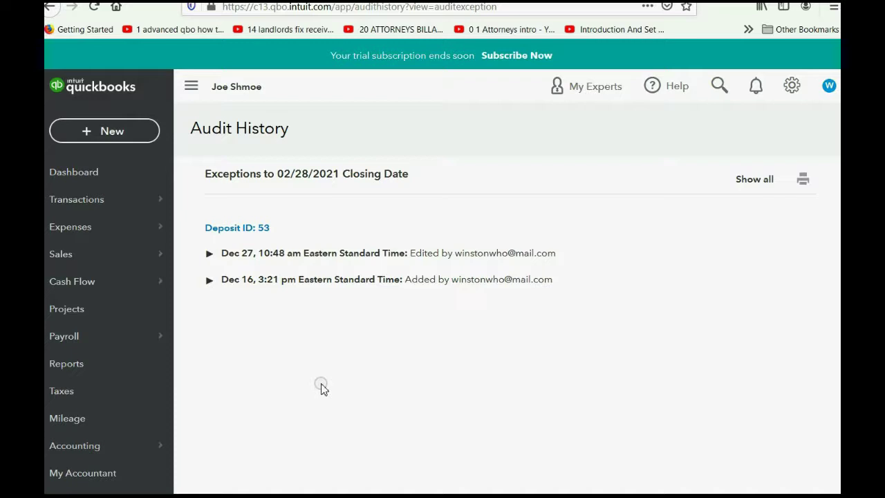
Step: Expand and collapse the Dec 16 added-deposit entry in the Exceptions to Closing Date report
{"action": "left_click", "coordinate": [209, 280]}
{"action": "scroll", "coordinate": [576, 408], "scroll_direction": "down", "scroll_amount": 1}
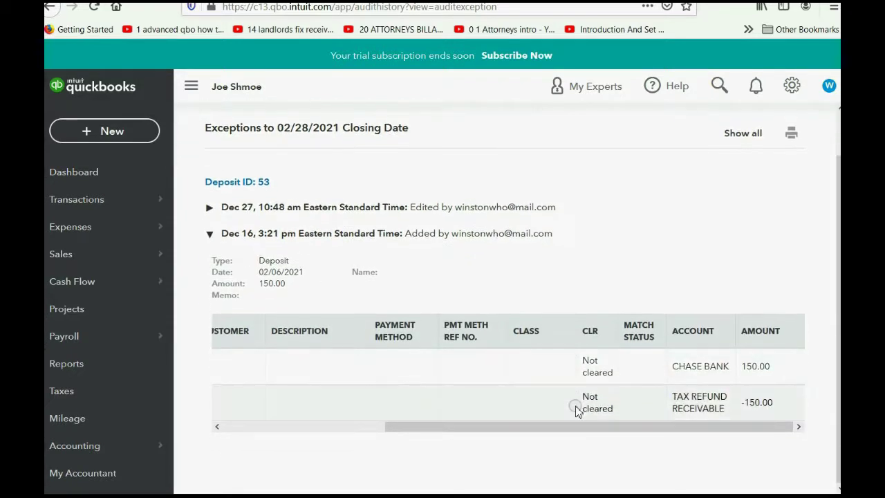
{"action": "left_click", "coordinate": [210, 234]}
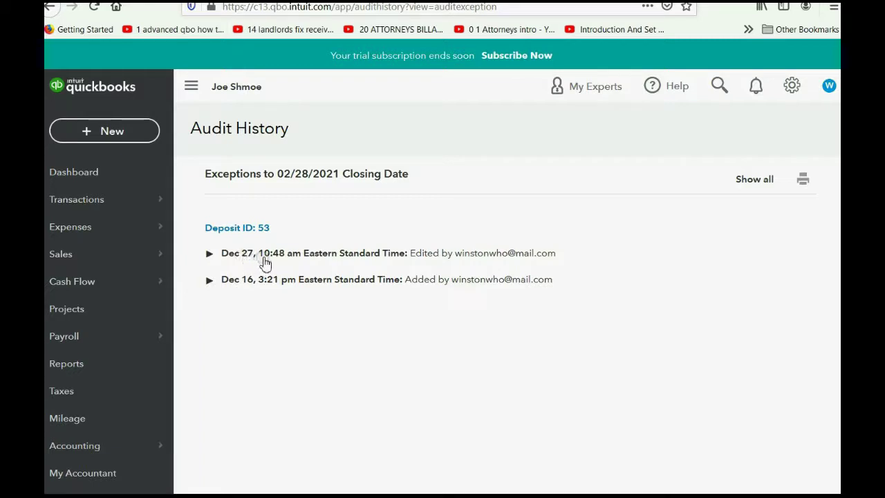
Step: Expand the Dec 27 deposit edit entry to review the 250.00 change, then collapse it
{"action": "left_click", "coordinate": [210, 254]}
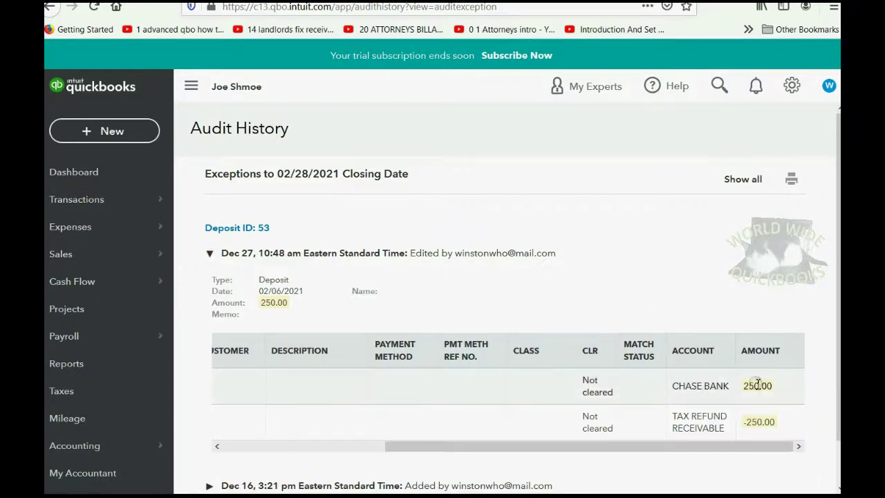
{"action": "left_click", "coordinate": [750, 417]}
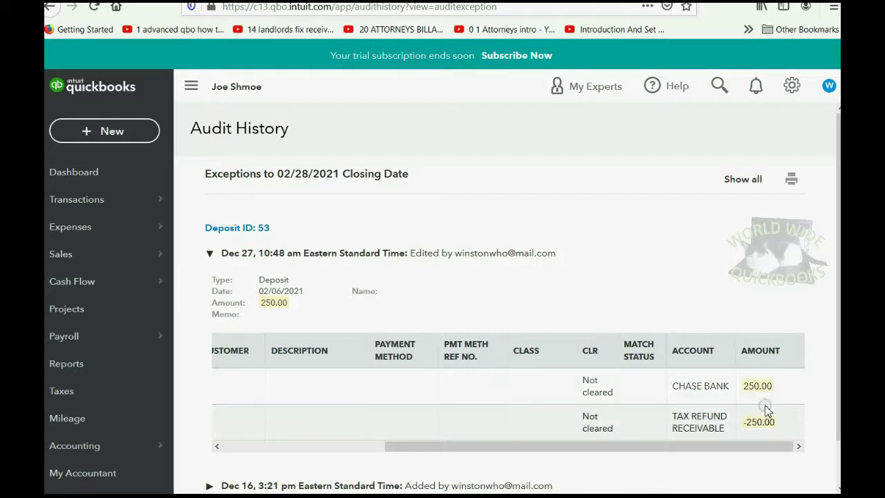
{"action": "left_click", "coordinate": [766, 401]}
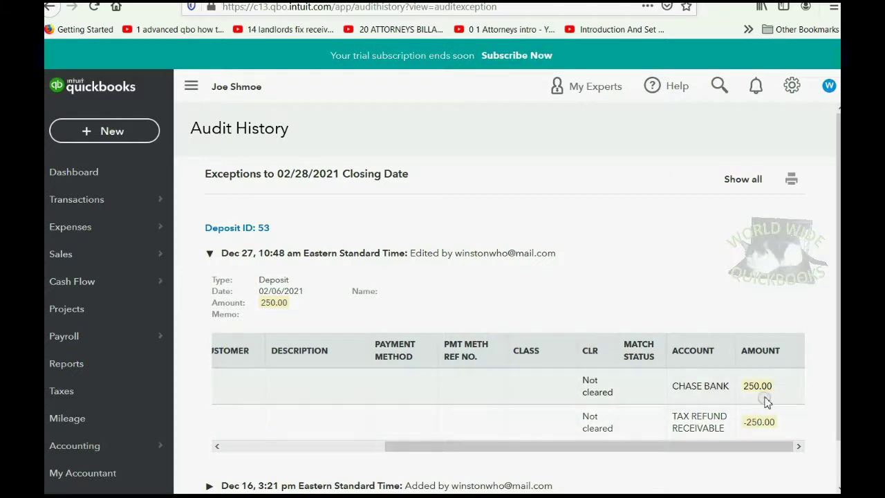
{"action": "left_click", "coordinate": [211, 254]}
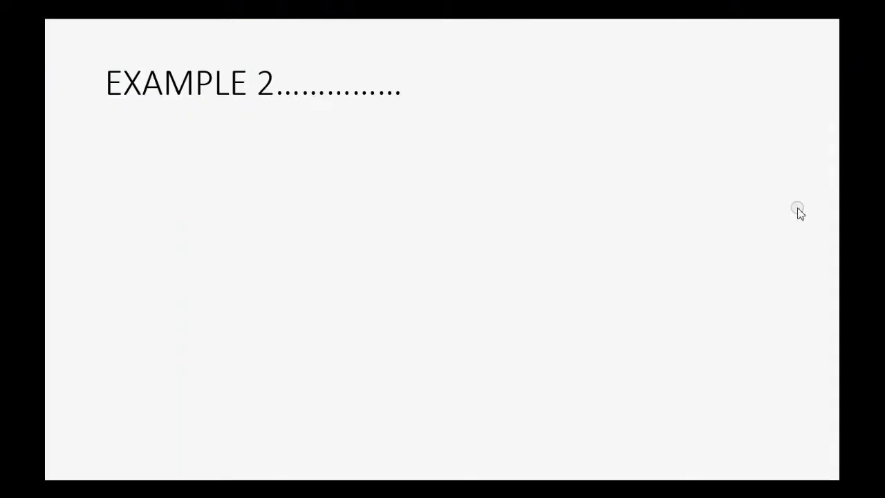
Step: Advance the Example 2 slide on a password-protected 03/15/2021 closing date, then return to QuickBooks
{"action": "left_click", "coordinate": [798, 212]}
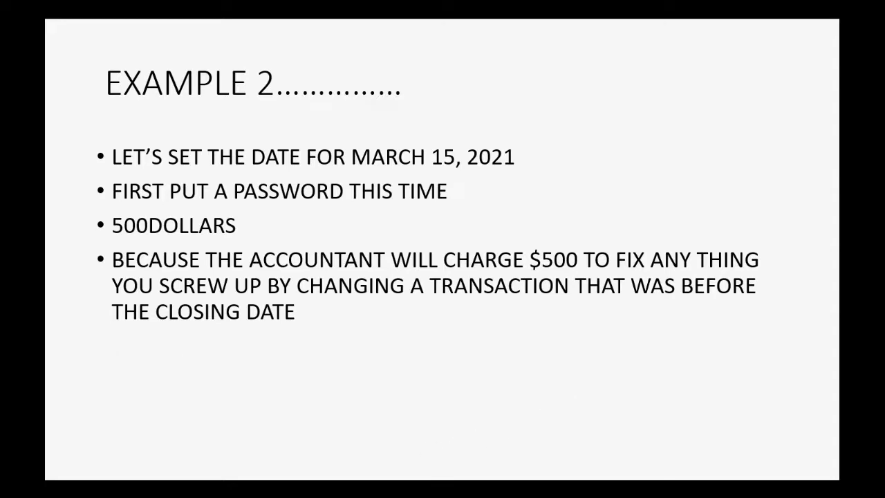
{"action": "left_click", "coordinate": [263, 457]}
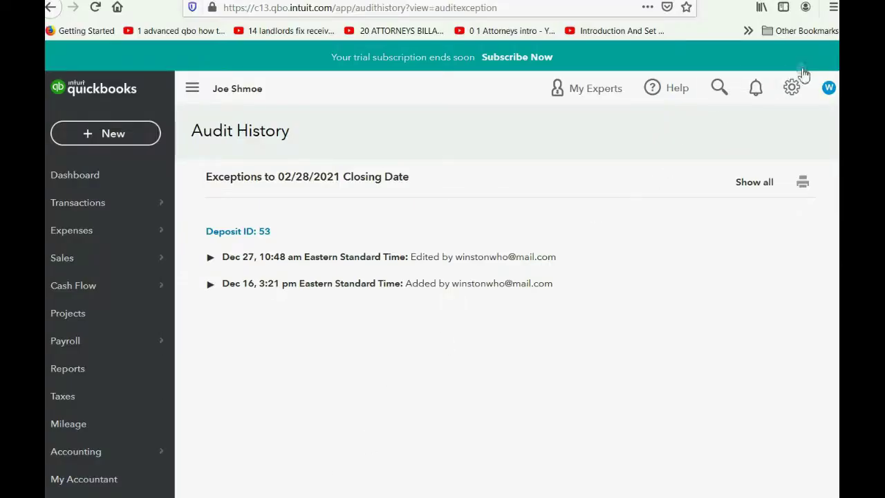
Step: Navigate to the Advanced section of Account and settings and edit the Accounting settings
{"action": "left_click", "coordinate": [792, 87]}
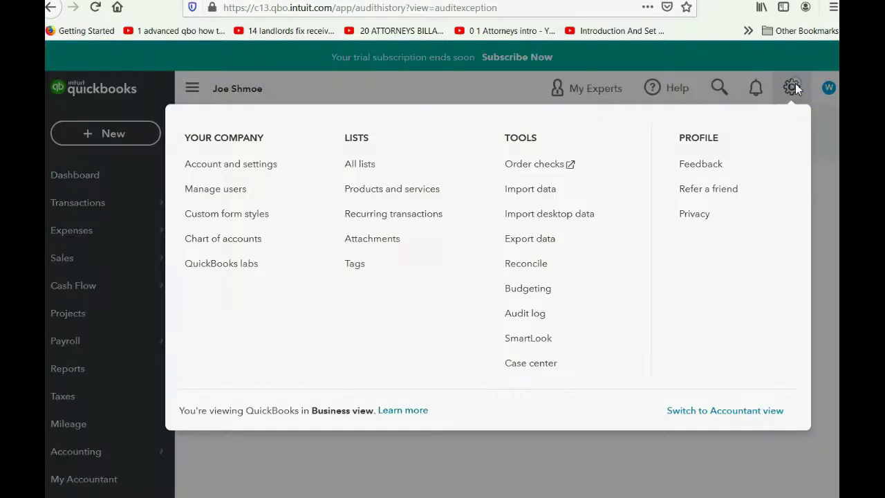
{"action": "left_click", "coordinate": [217, 169]}
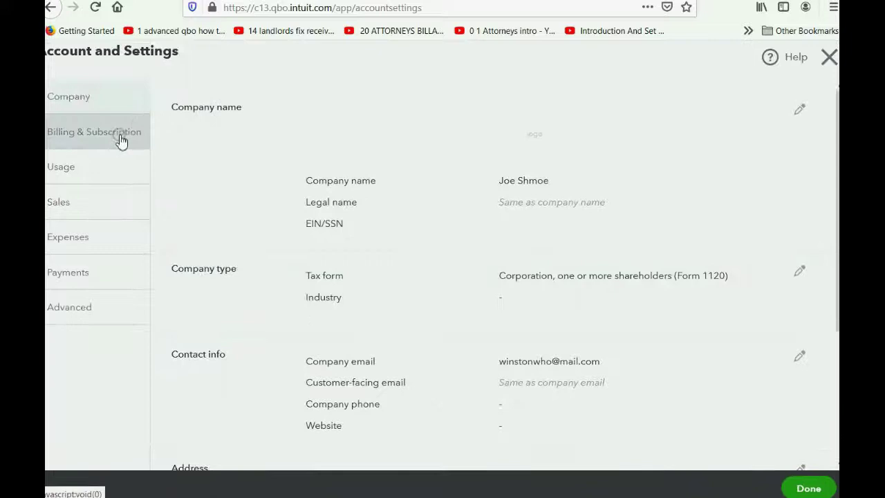
{"action": "left_click", "coordinate": [97, 311]}
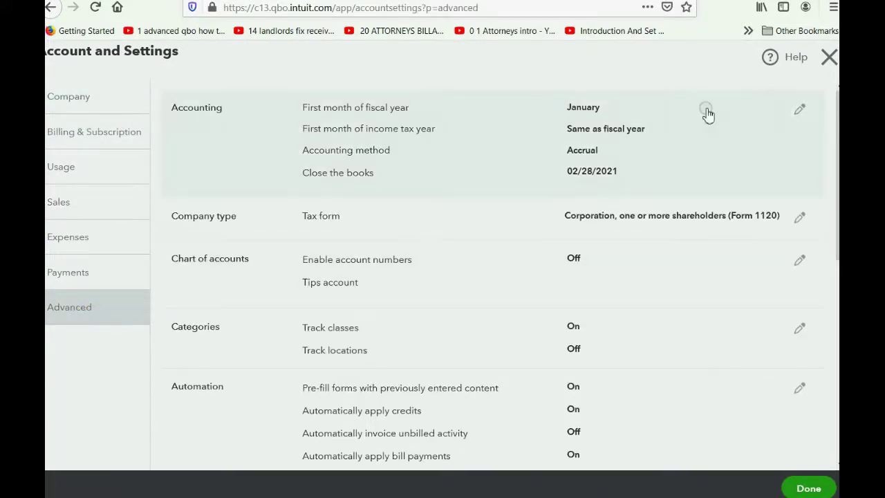
{"action": "left_click", "coordinate": [800, 114]}
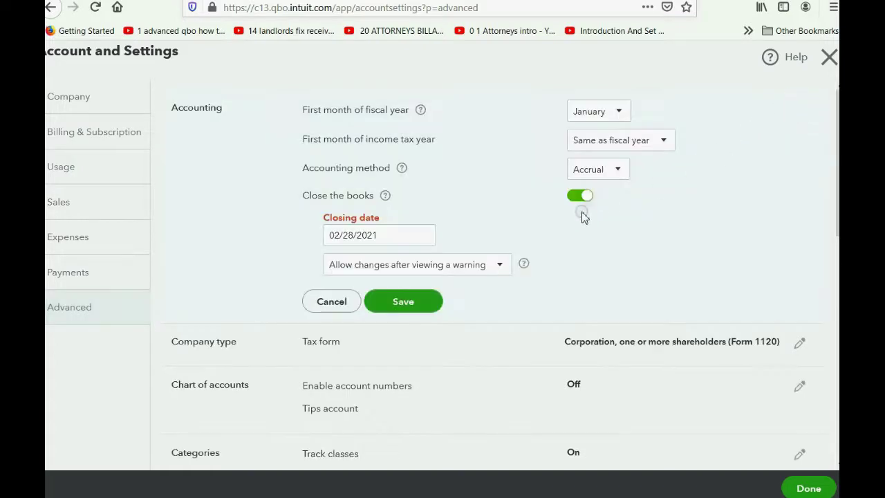
Step: Set the closing date to 03/15/2021 and require a warning and password for earlier changes
{"action": "left_click", "coordinate": [424, 235]}
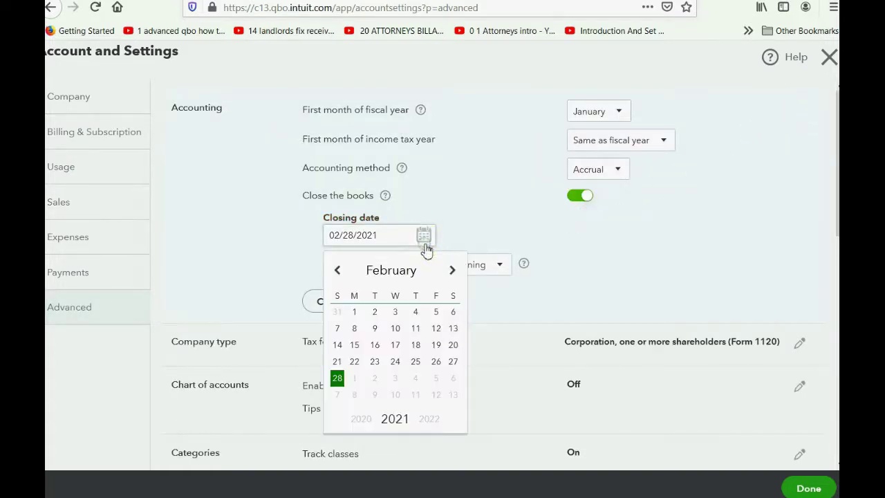
{"action": "left_click", "coordinate": [452, 271]}
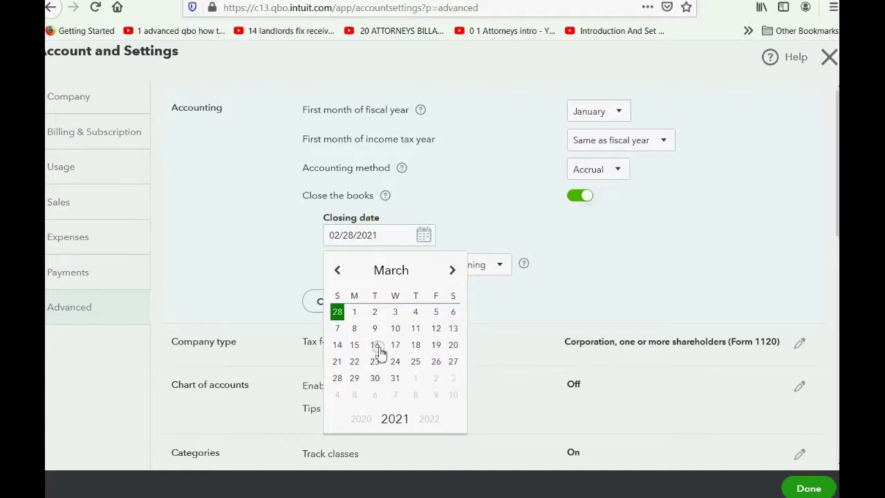
{"action": "left_click", "coordinate": [354, 344]}
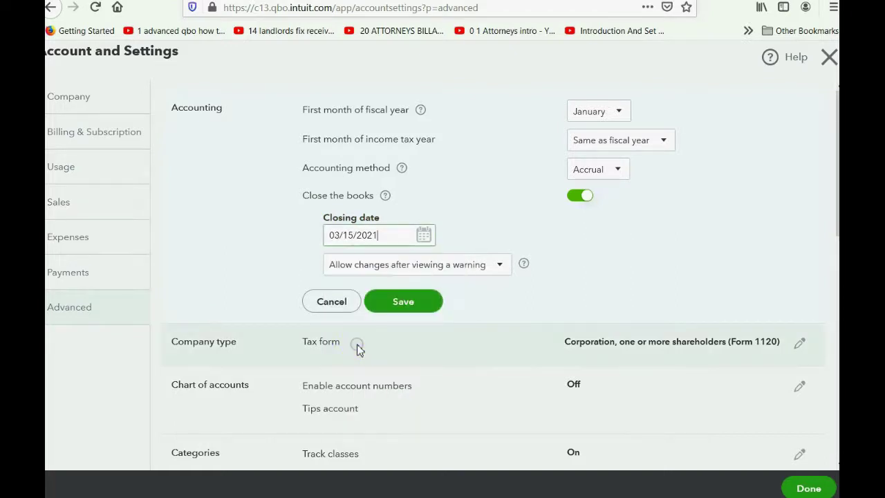
{"action": "left_click", "coordinate": [504, 270]}
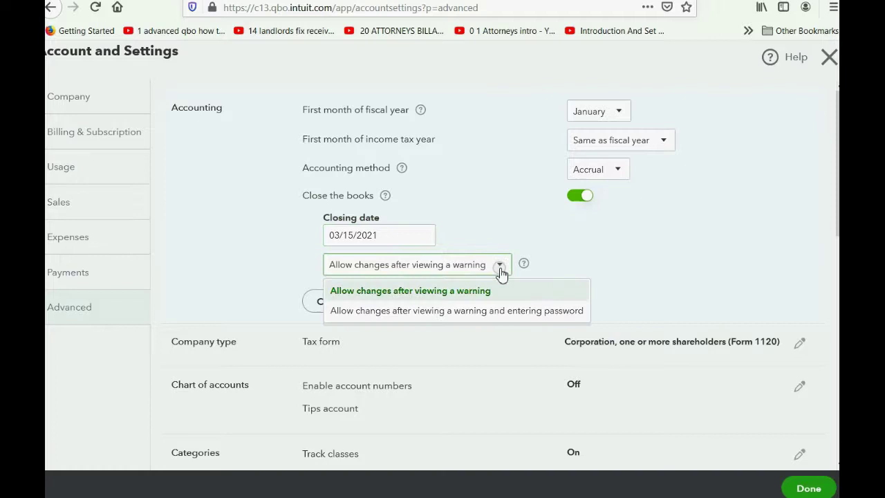
{"action": "left_click", "coordinate": [489, 311]}
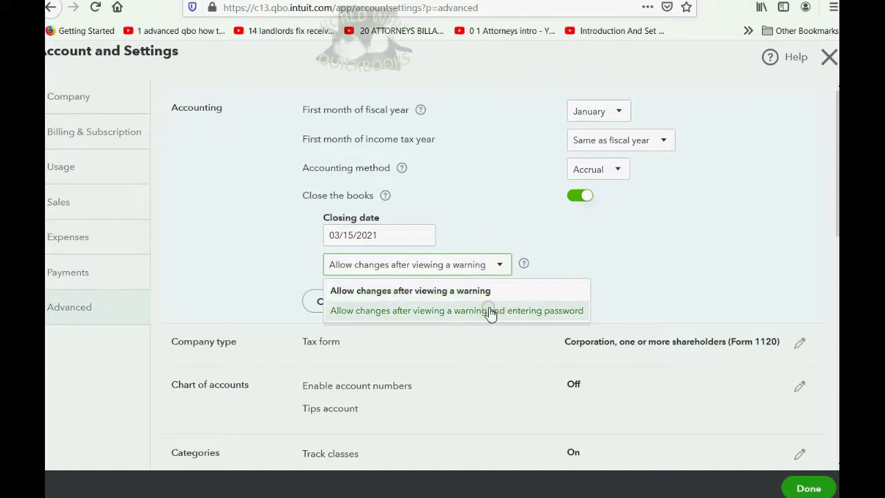
{"action": "left_click", "coordinate": [489, 311]}
Step: Enter and confirm the closing-date password, save, and close the settings with Done
{"action": "left_click", "coordinate": [429, 311]}
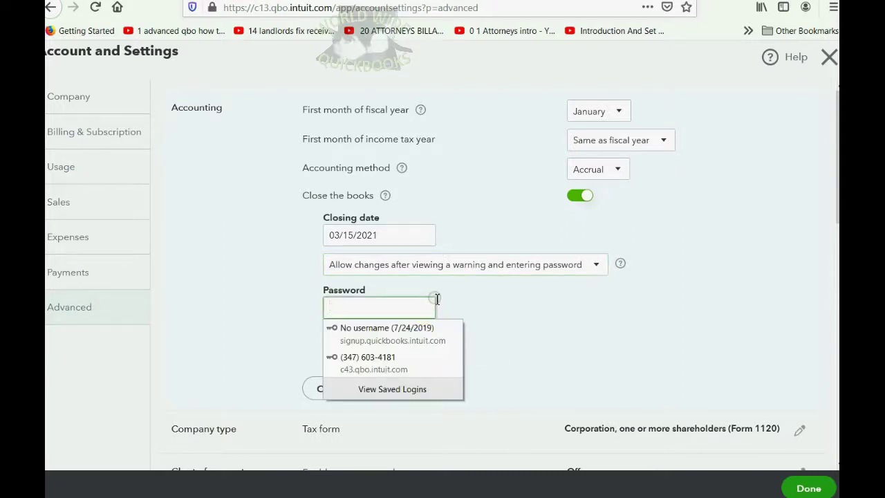
{"action": "type", "text": "11"}
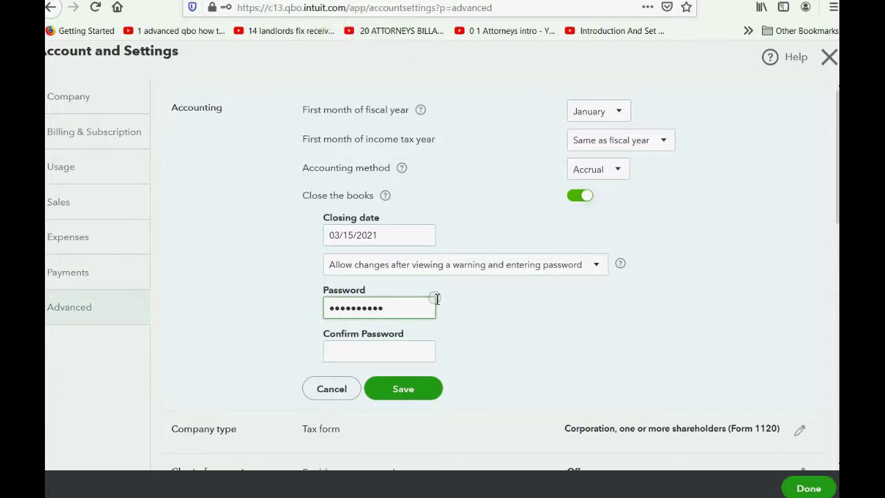
{"action": "key", "text": "Tab"}
{"action": "type", "text": "1"}
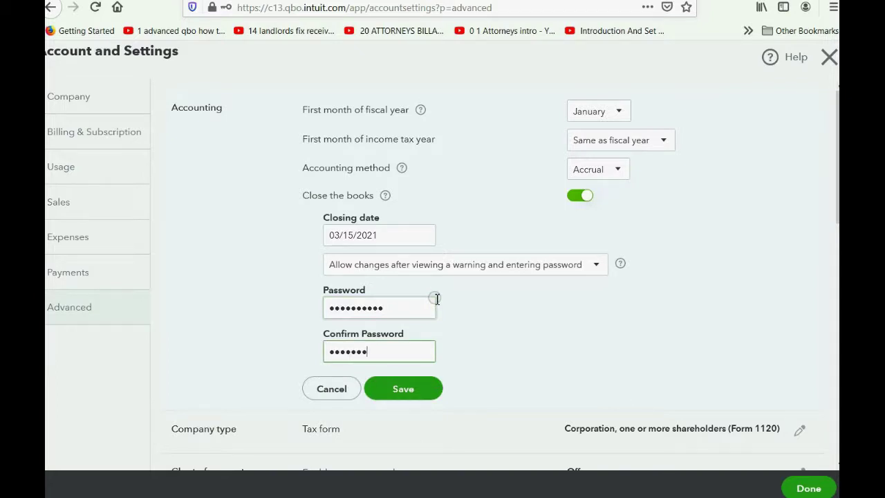
{"action": "left_click", "coordinate": [406, 389]}
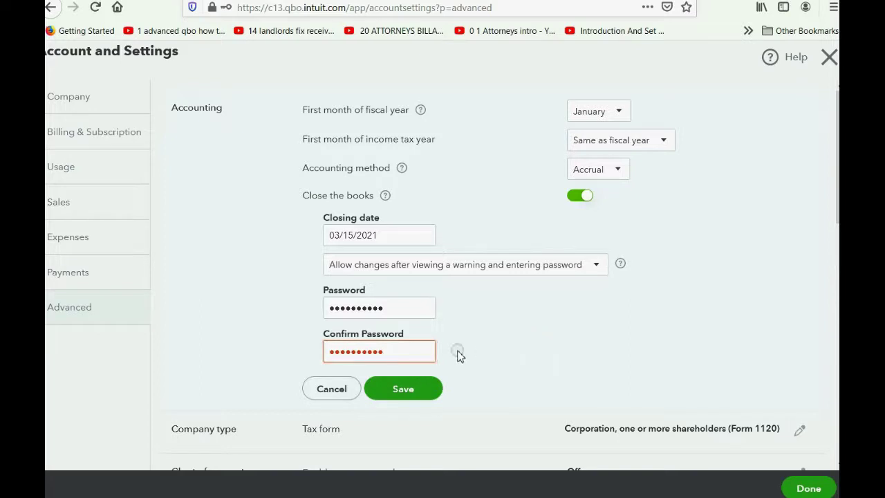
{"action": "left_click", "coordinate": [403, 390]}
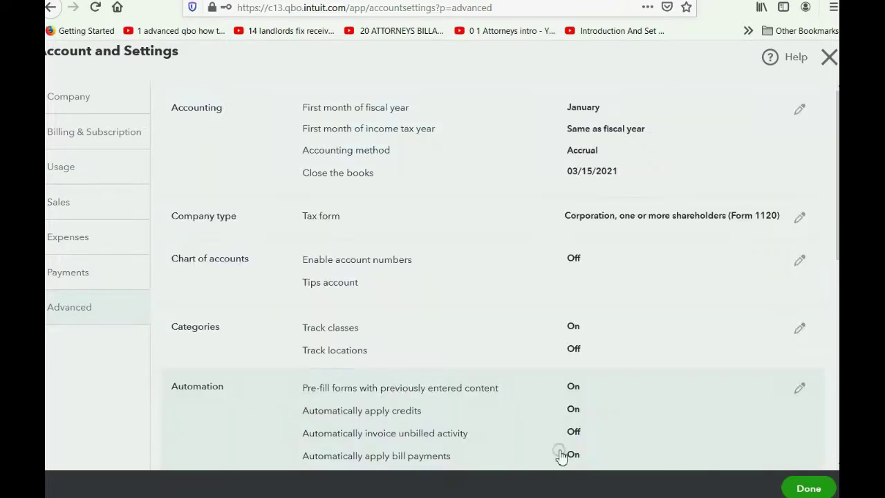
{"action": "left_click", "coordinate": [807, 488]}
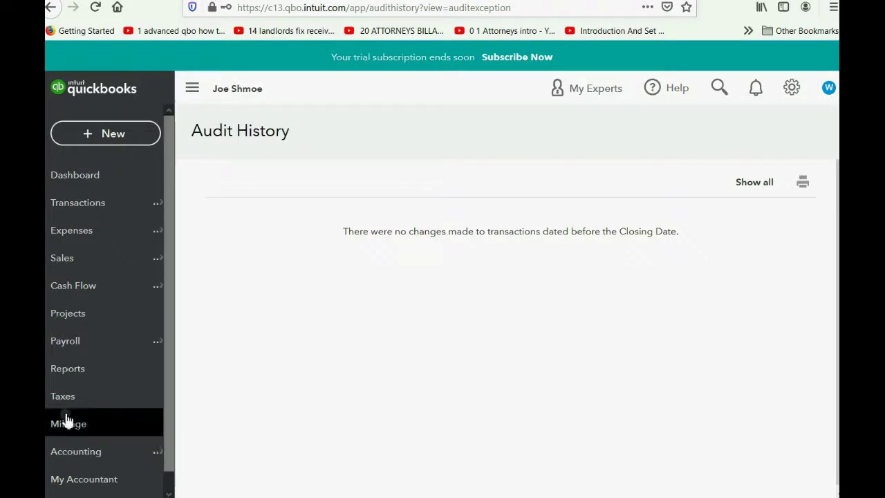
Step: Bring up the Trial Balance report from the Custom reports list
{"action": "left_click", "coordinate": [79, 371]}
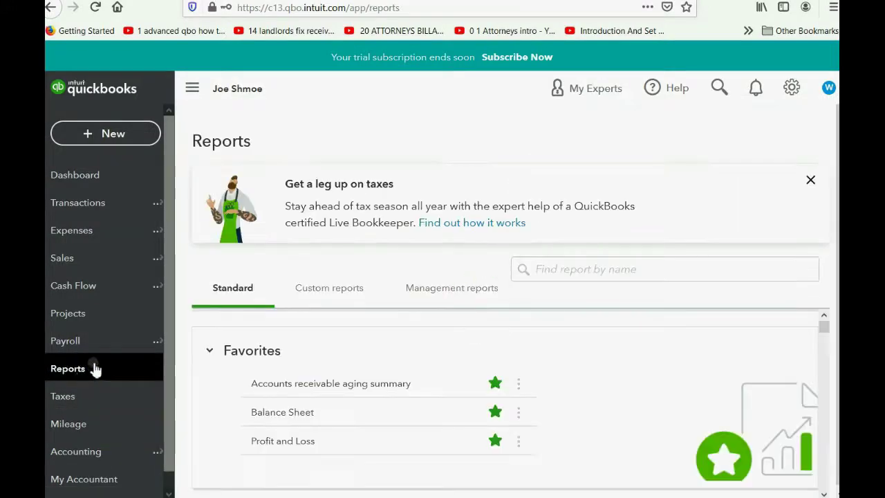
{"action": "left_click", "coordinate": [312, 290]}
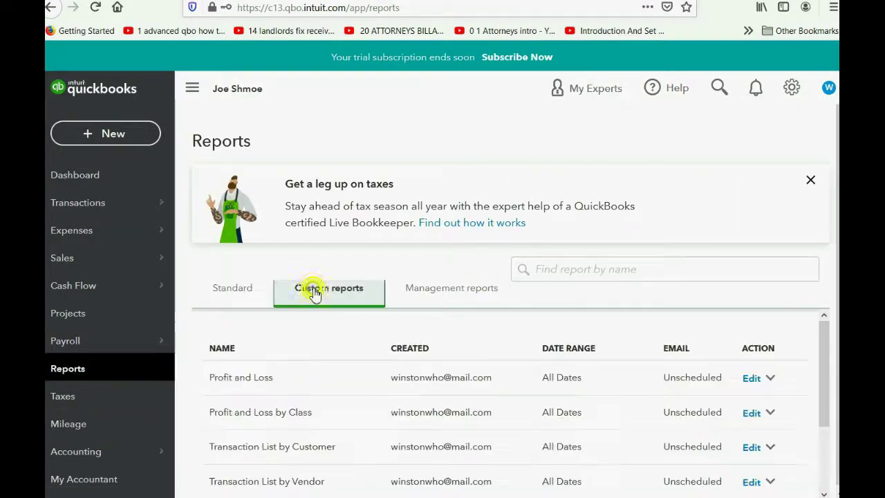
{"action": "scroll", "coordinate": [270, 387], "scroll_direction": "down", "scroll_amount": 2}
{"action": "left_click", "coordinate": [251, 423]}
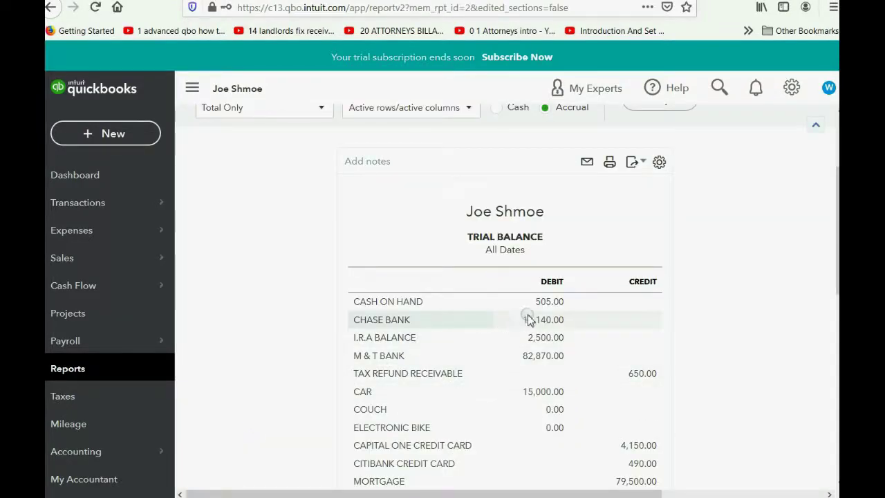
Step: Drill into the CHASE BANK transactions and select the DR KIRK -200.00 expense
{"action": "left_click", "coordinate": [530, 321]}
{"action": "scroll", "coordinate": [476, 339], "scroll_direction": "down", "scroll_amount": 2}
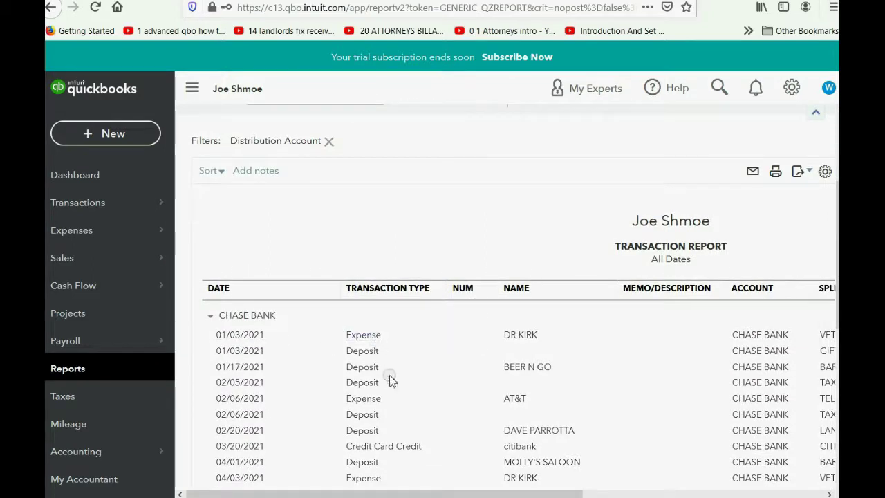
{"action": "left_click_drag", "start_coordinate": [455, 494], "coordinate": [650, 493]}
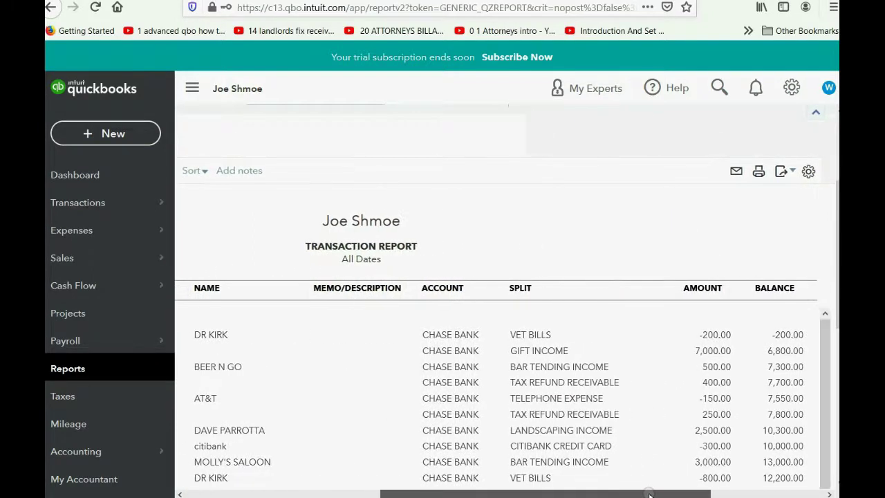
{"action": "left_click", "coordinate": [729, 335]}
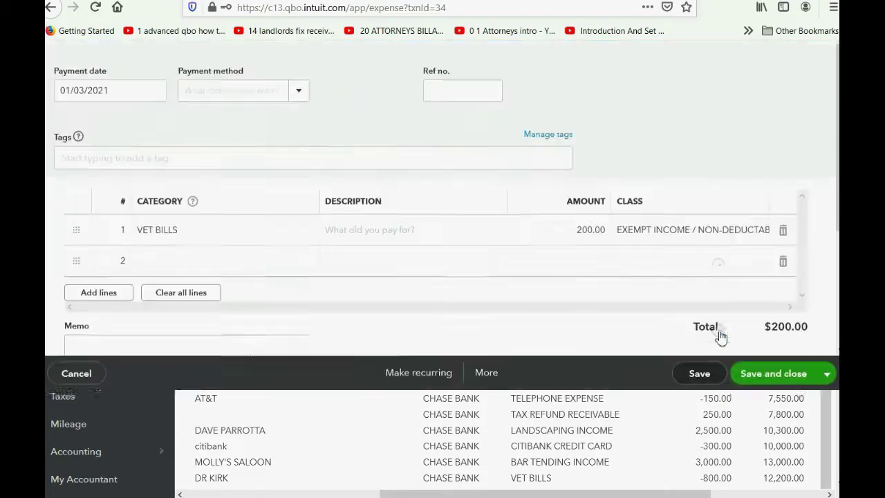
Step: Change the DR KIRK expense line amount to 400.00 and attempt Save and close
{"action": "left_click", "coordinate": [568, 341]}
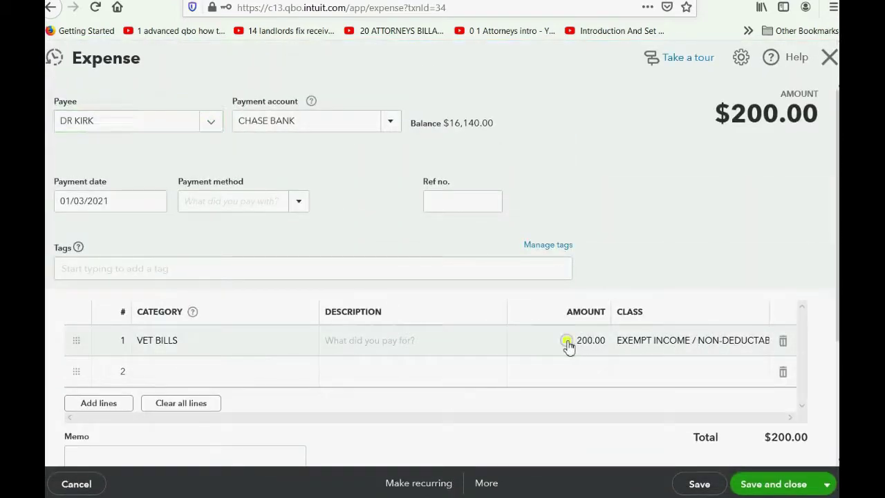
{"action": "type", "text": "4"}
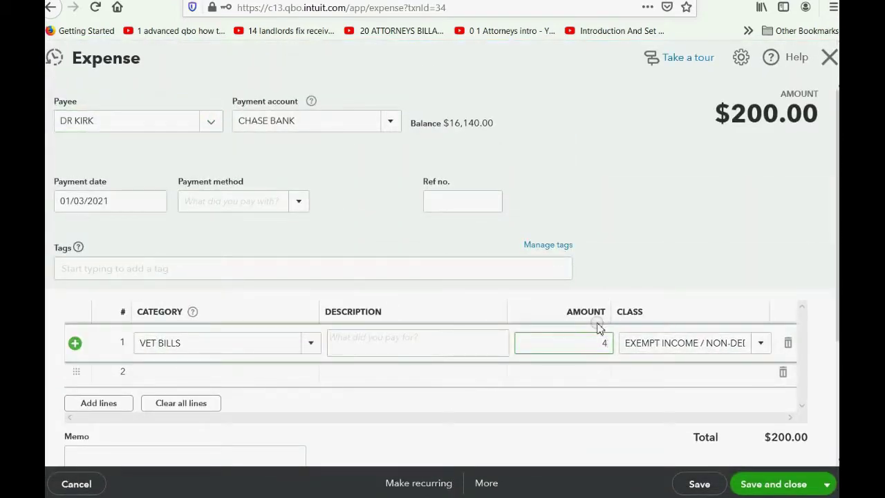
{"action": "key", "text": "Tab"}
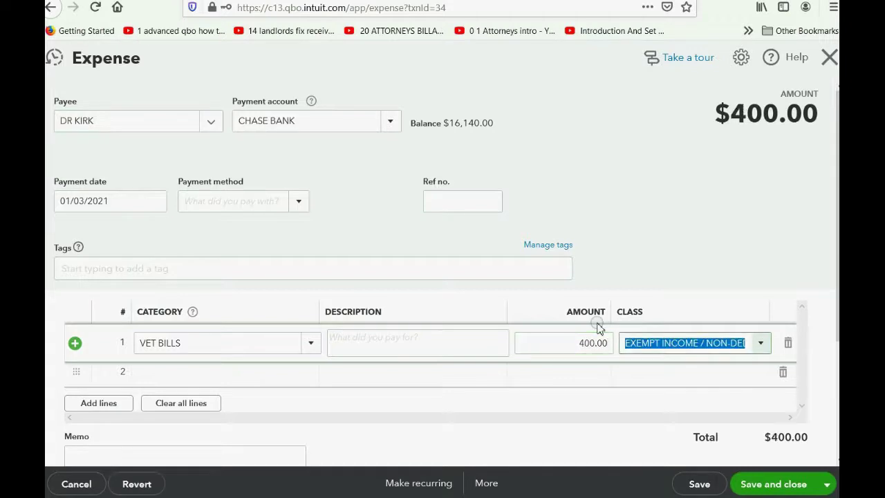
{"action": "left_click", "coordinate": [763, 488]}
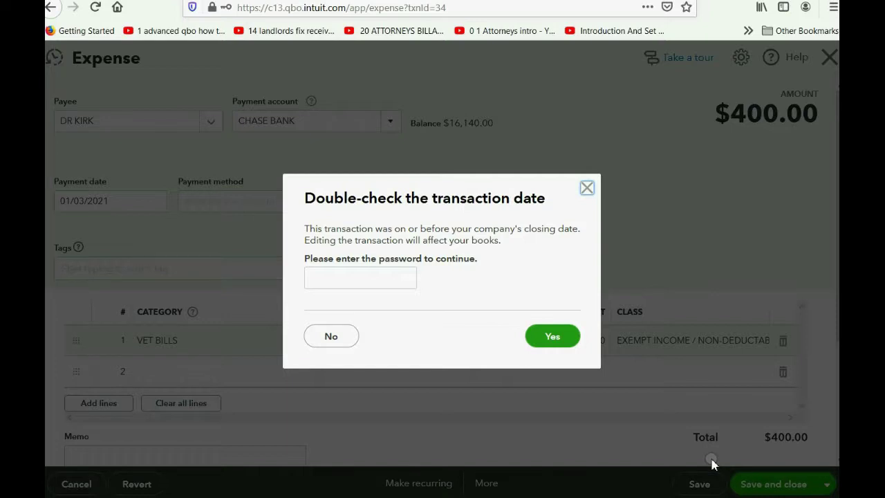
Step: Enter the closing-date password to approve saving the $400.00 DR KIRK expense
{"action": "left_click", "coordinate": [374, 274]}
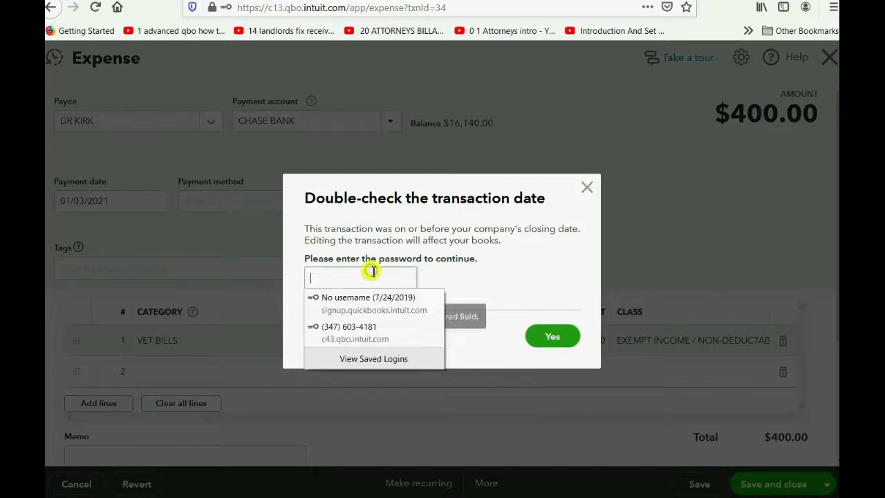
{"action": "type", "text": "1"}
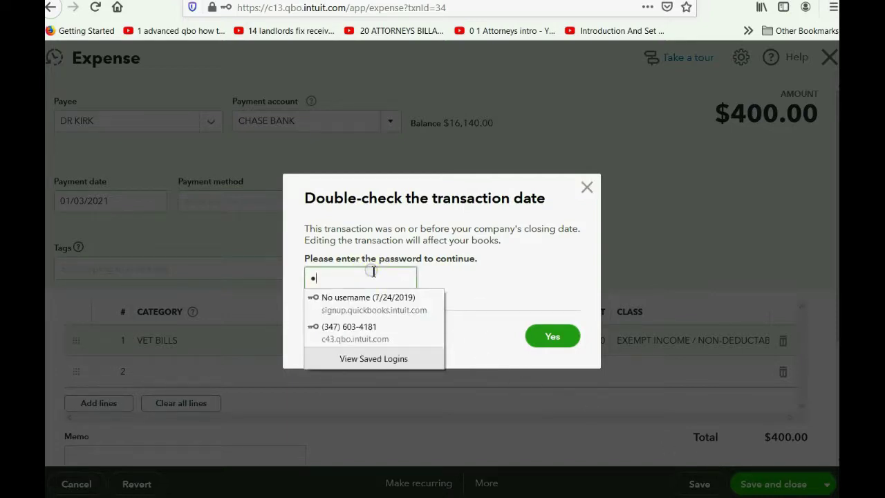
{"action": "type", "text": "xxx"}
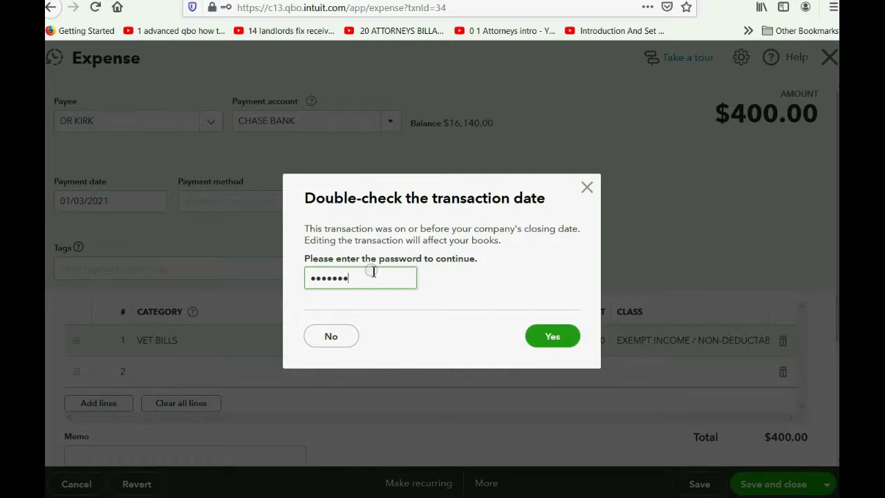
{"action": "type", "text": "x"}
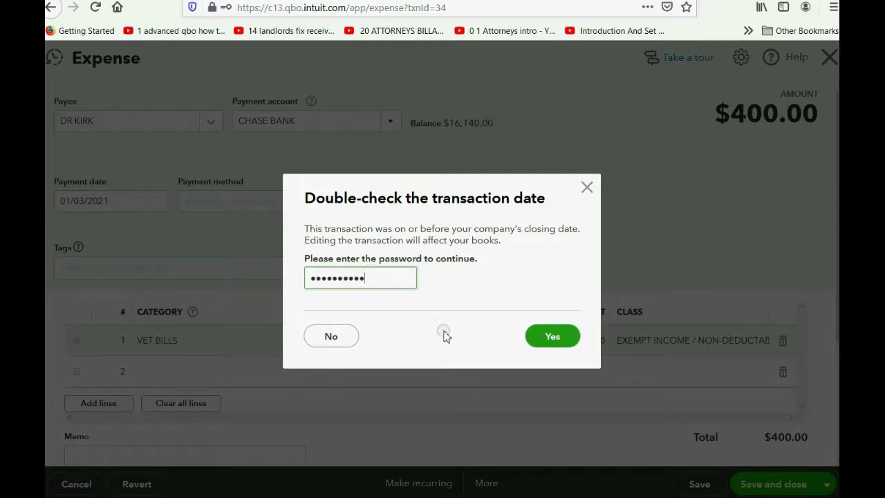
{"action": "left_click", "coordinate": [550, 336]}
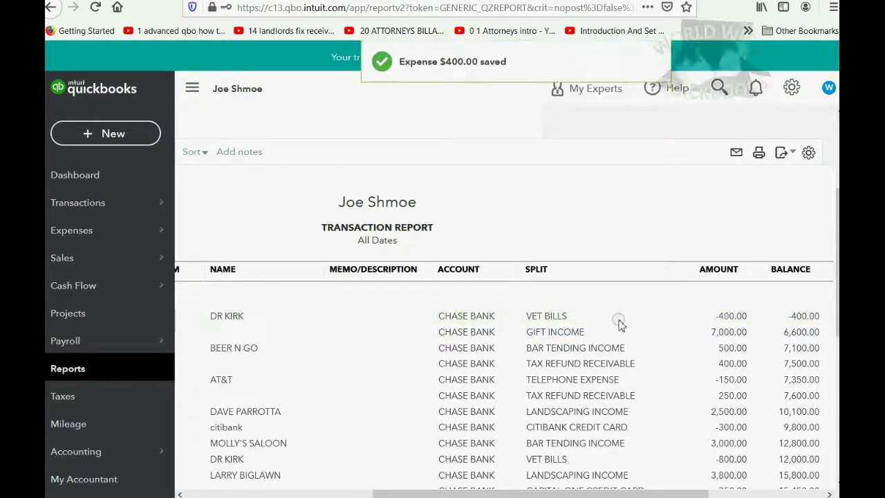
Step: Run the Exceptions to Closing Date report from the Standard reports' For my accountant section
{"action": "left_click", "coordinate": [98, 372]}
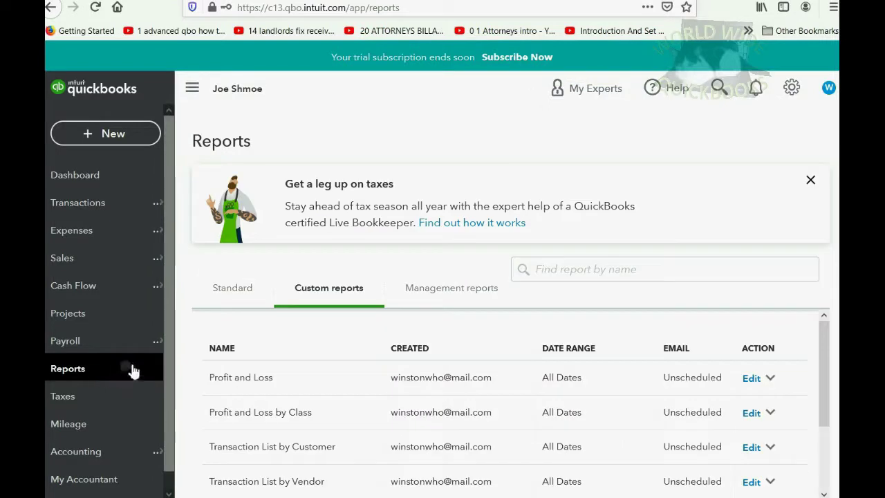
{"action": "left_click", "coordinate": [231, 296]}
{"action": "scroll", "coordinate": [395, 322], "scroll_direction": "down", "scroll_amount": 2}
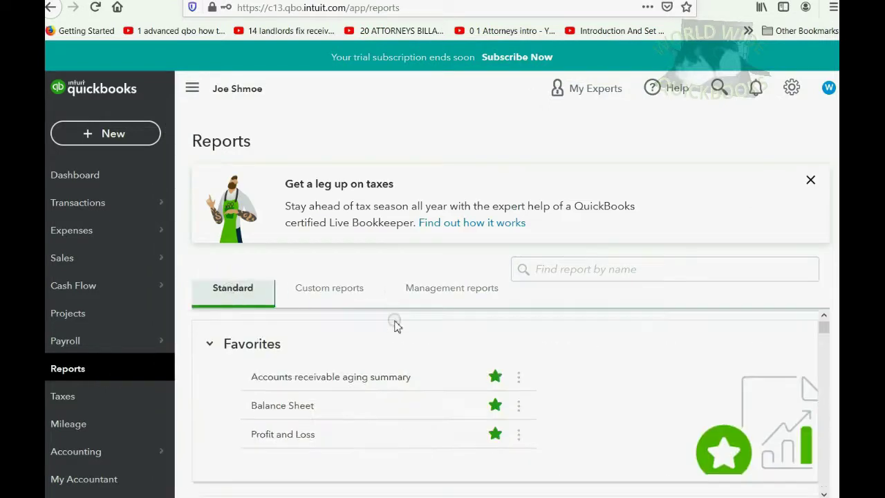
{"action": "scroll", "coordinate": [413, 362], "scroll_direction": "down", "scroll_amount": 5}
{"action": "scroll", "coordinate": [413, 367], "scroll_direction": "down", "scroll_amount": 5}
{"action": "scroll", "coordinate": [414, 370], "scroll_direction": "down", "scroll_amount": 3}
{"action": "scroll", "coordinate": [413, 370], "scroll_direction": "down", "scroll_amount": 5}
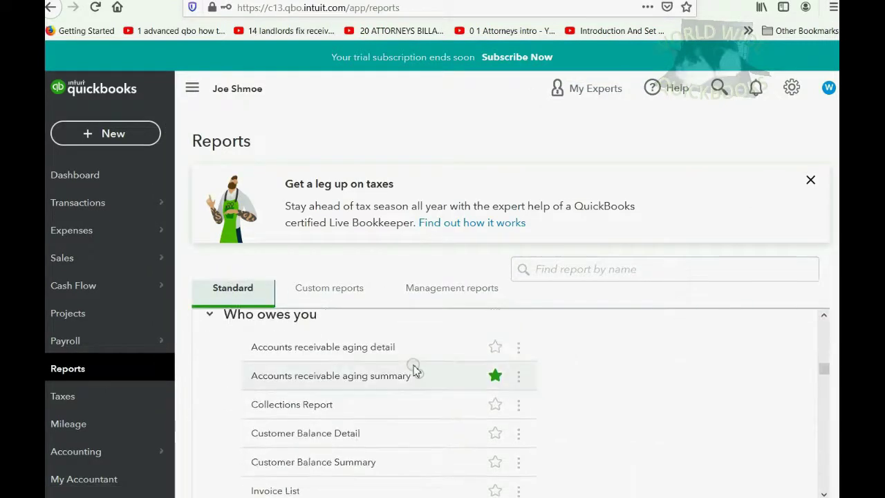
{"action": "scroll", "coordinate": [412, 370], "scroll_direction": "down", "scroll_amount": 5}
{"action": "scroll", "coordinate": [413, 370], "scroll_direction": "down", "scroll_amount": 3}
{"action": "scroll", "coordinate": [413, 370], "scroll_direction": "down", "scroll_amount": 4}
{"action": "scroll", "coordinate": [413, 370], "scroll_direction": "down", "scroll_amount": 5}
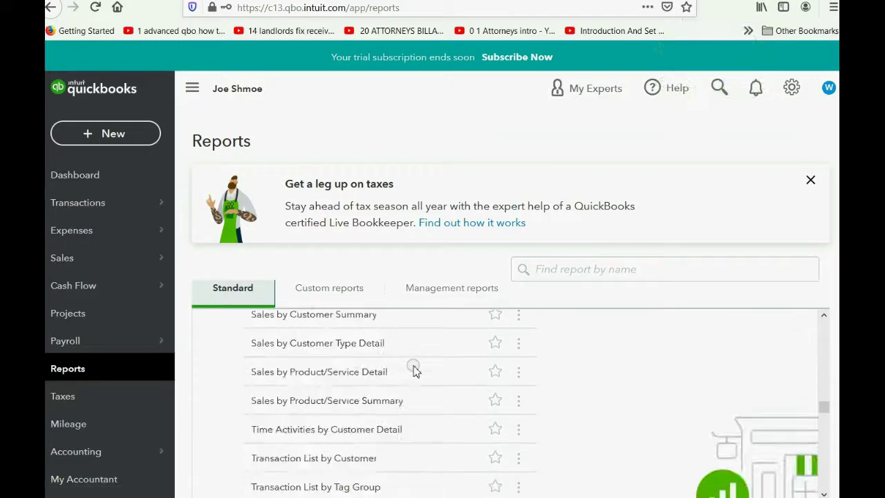
{"action": "scroll", "coordinate": [413, 370], "scroll_direction": "down", "scroll_amount": 4}
{"action": "scroll", "coordinate": [412, 370], "scroll_direction": "down", "scroll_amount": 1}
{"action": "scroll", "coordinate": [413, 370], "scroll_direction": "down", "scroll_amount": 5}
{"action": "scroll", "coordinate": [413, 370], "scroll_direction": "down", "scroll_amount": 4}
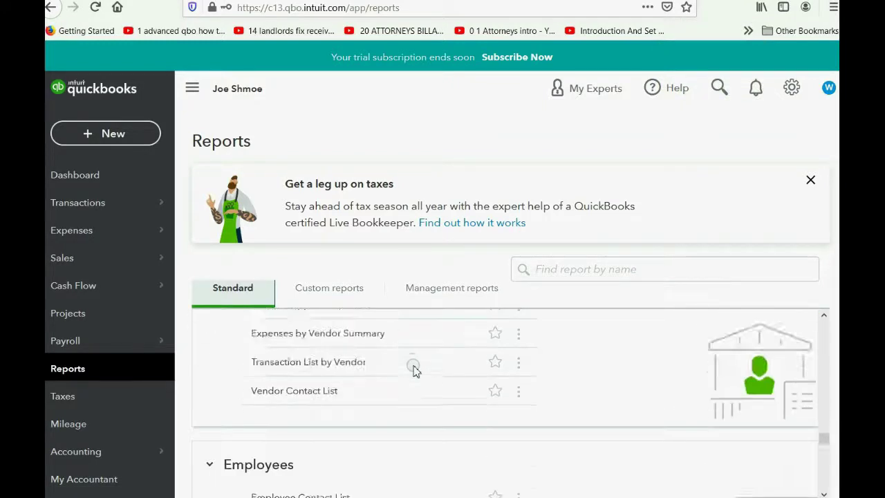
{"action": "scroll", "coordinate": [413, 370], "scroll_direction": "down", "scroll_amount": 3}
{"action": "scroll", "coordinate": [413, 370], "scroll_direction": "down", "scroll_amount": 4}
{"action": "scroll", "coordinate": [412, 370], "scroll_direction": "down", "scroll_amount": 2}
{"action": "scroll", "coordinate": [413, 370], "scroll_direction": "down", "scroll_amount": 2}
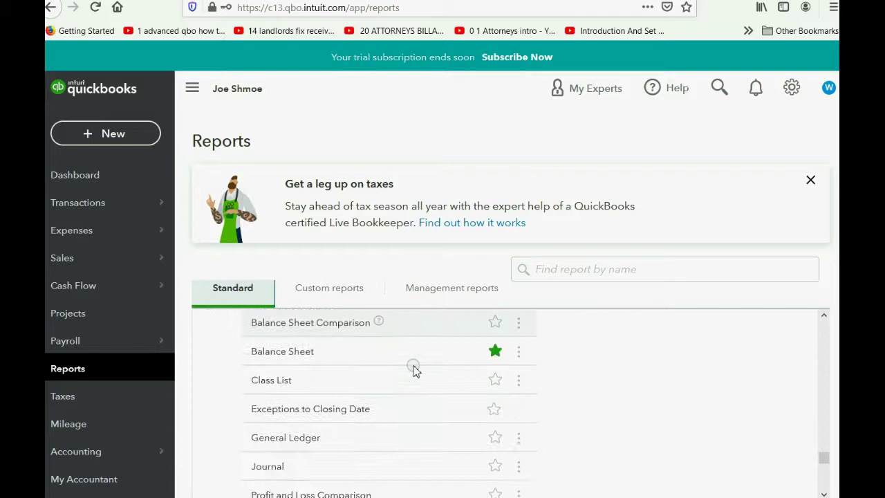
{"action": "left_click", "coordinate": [296, 391]}
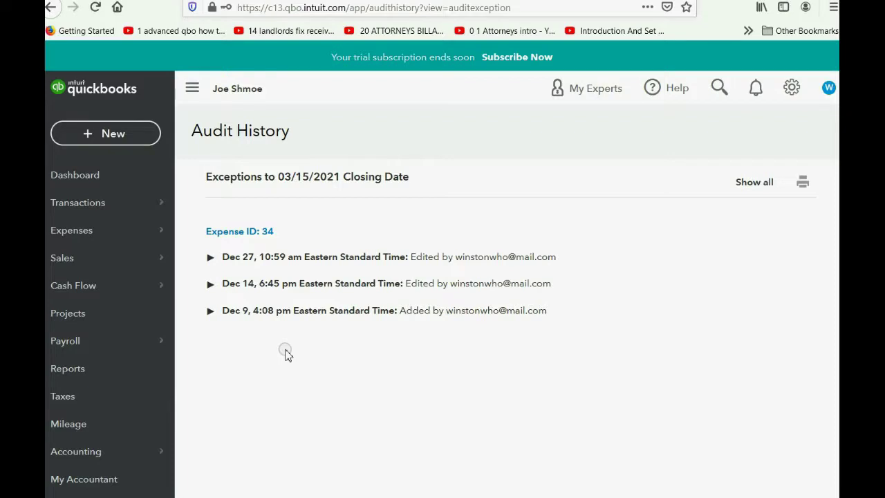
{"action": "left_click", "coordinate": [210, 312]}
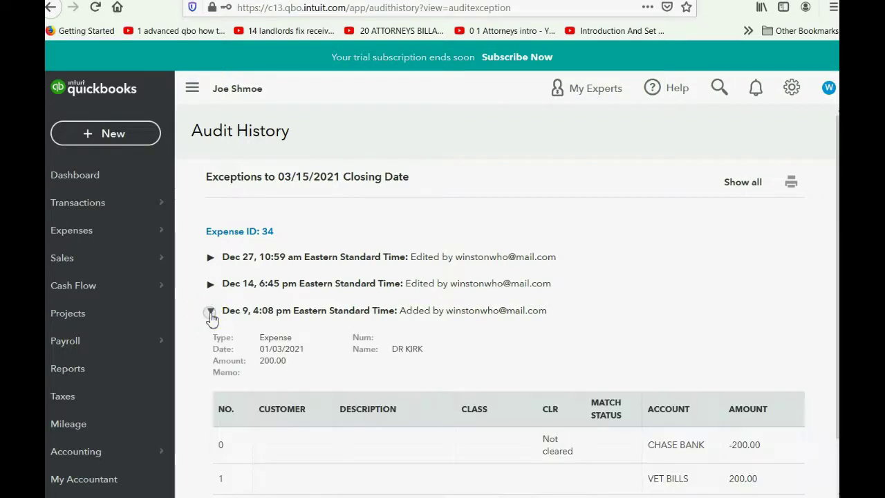
{"action": "left_click", "coordinate": [211, 315]}
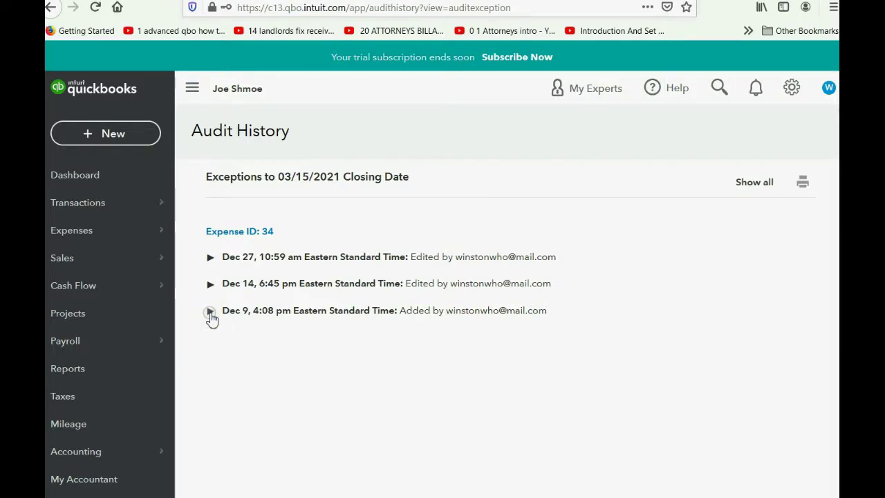
{"action": "left_click", "coordinate": [211, 287]}
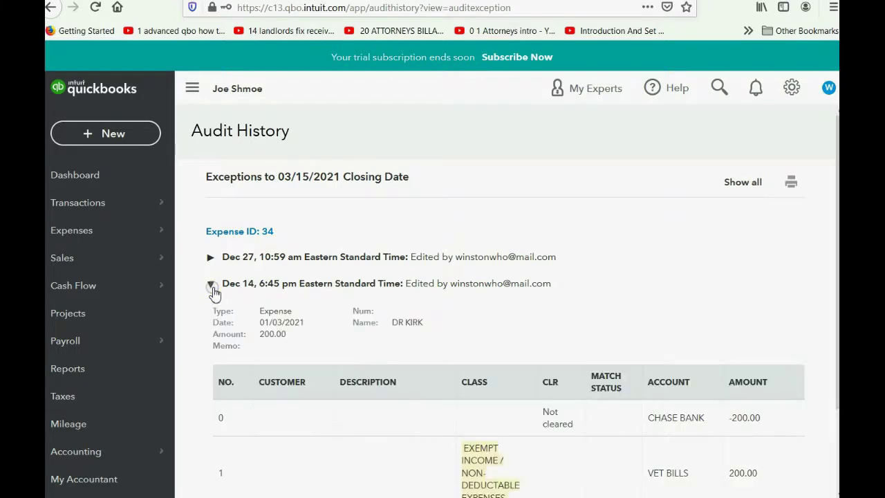
{"action": "scroll", "coordinate": [467, 381], "scroll_direction": "down", "scroll_amount": 2}
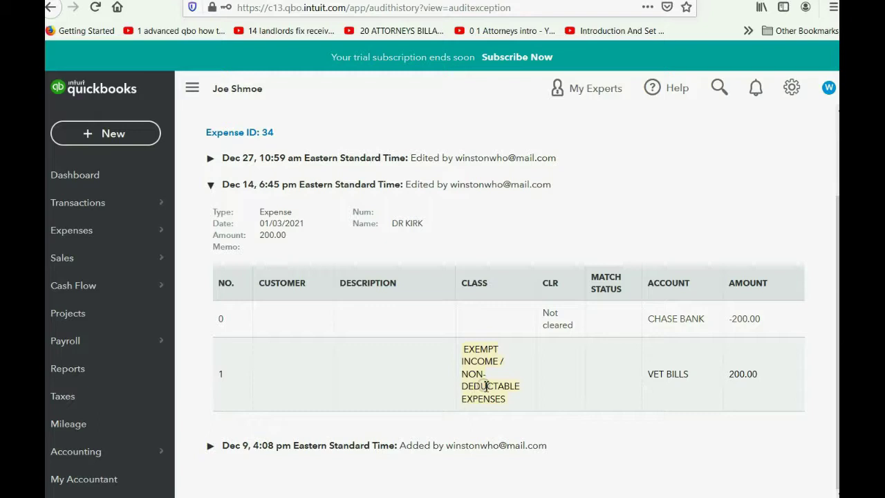
{"action": "left_click", "coordinate": [210, 185]}
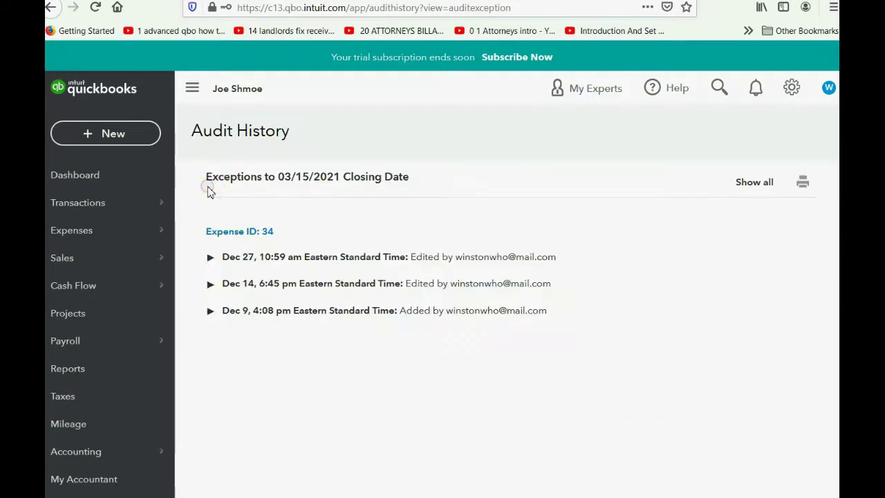
{"action": "left_click", "coordinate": [210, 258]}
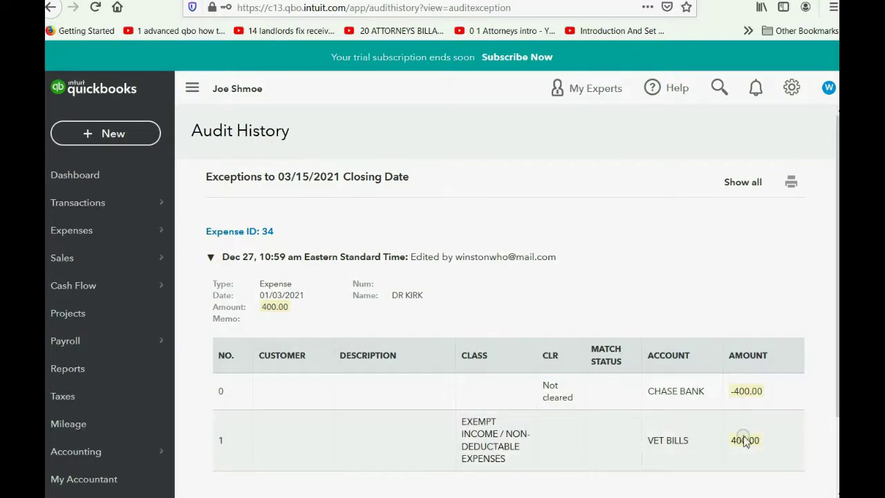
{"action": "left_click", "coordinate": [210, 257]}
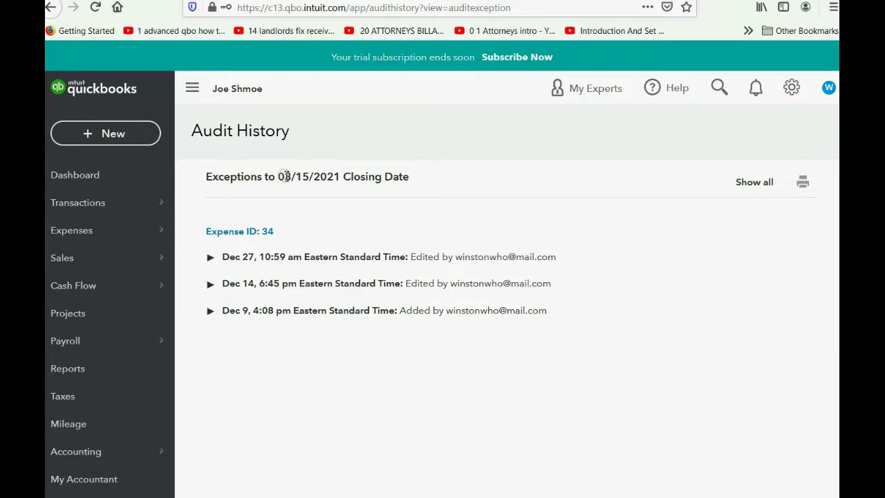
{"action": "left_click_drag", "start_coordinate": [261, 177], "coordinate": [423, 174]}
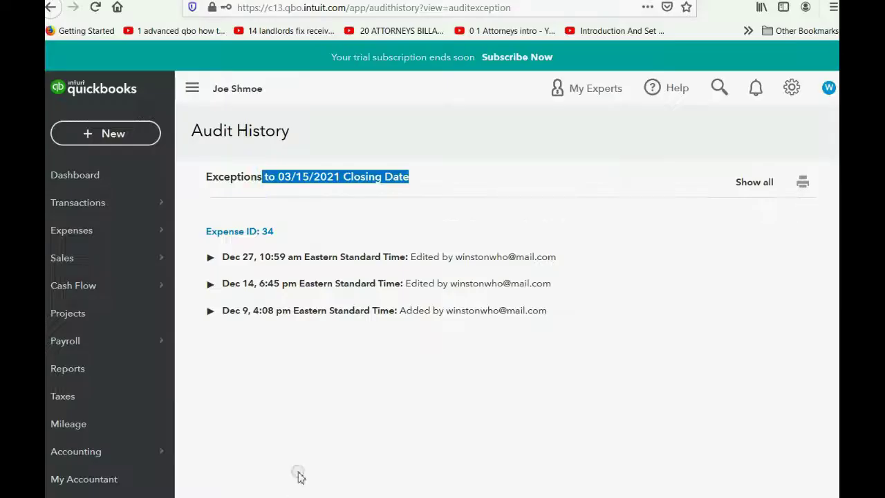
{"action": "left_click", "coordinate": [312, 421]}
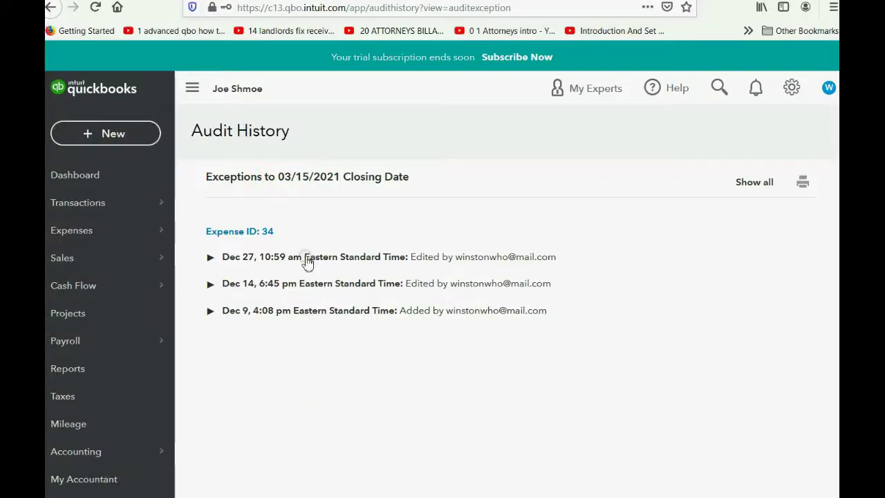